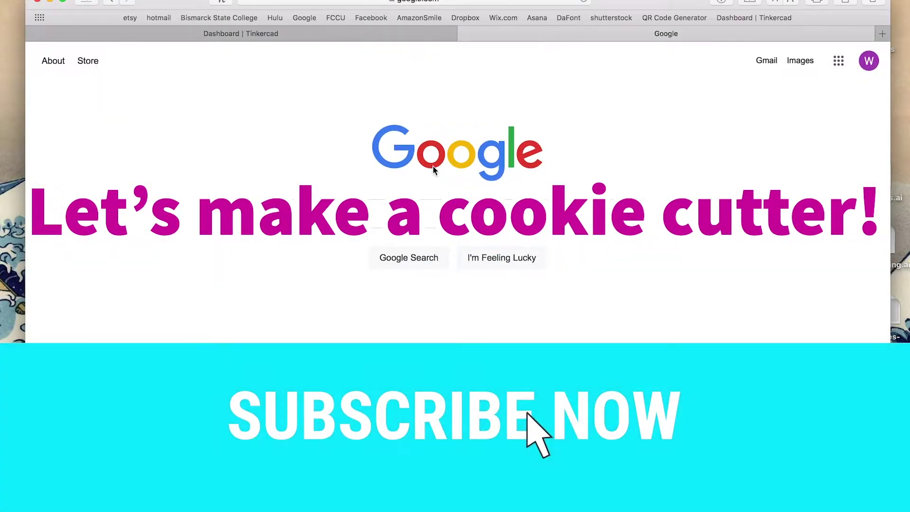
Search Google for "monica lewinsky dress".
type("moni")
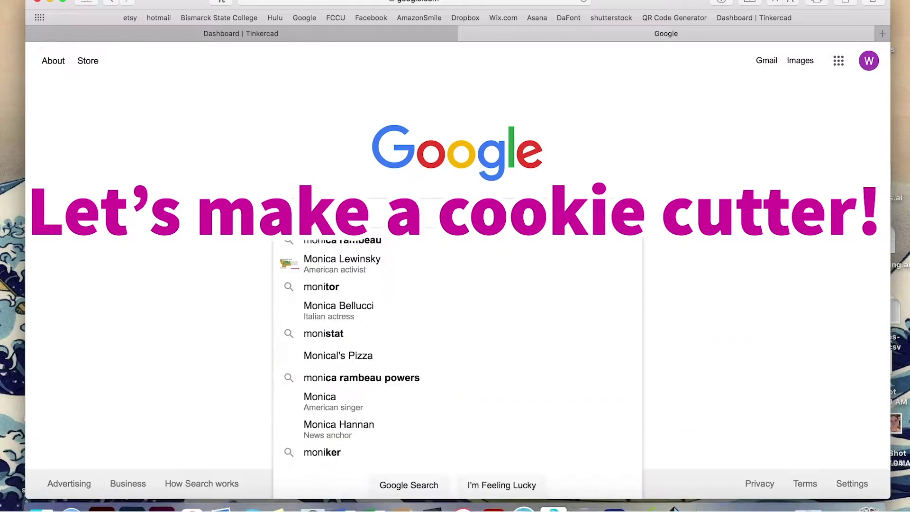
type("moca le")
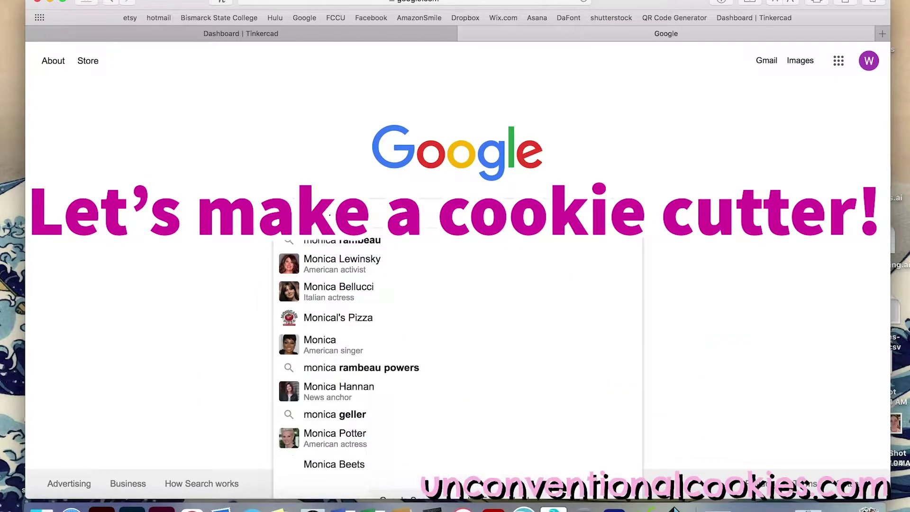
type("winsky")
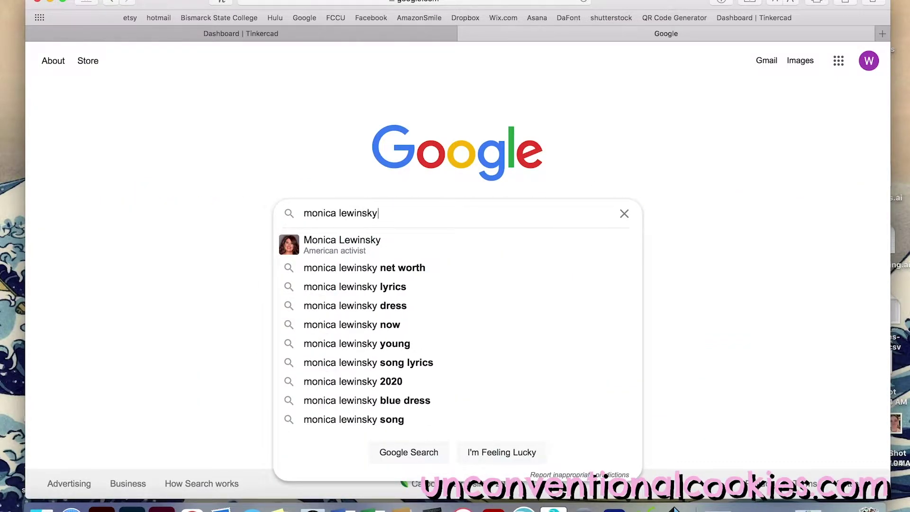
left_click(380, 306)
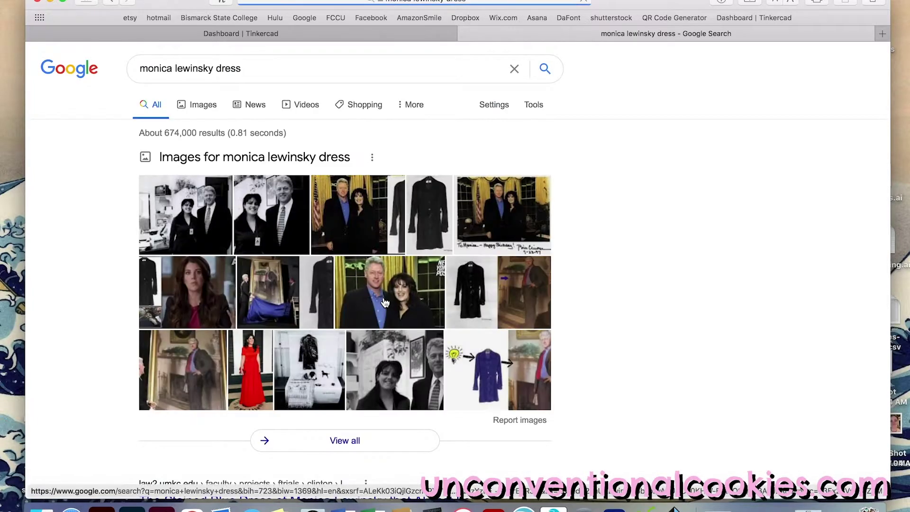
Find the blue dress in the image results and open the related image from The Bull Elephant.
left_click(485, 371)
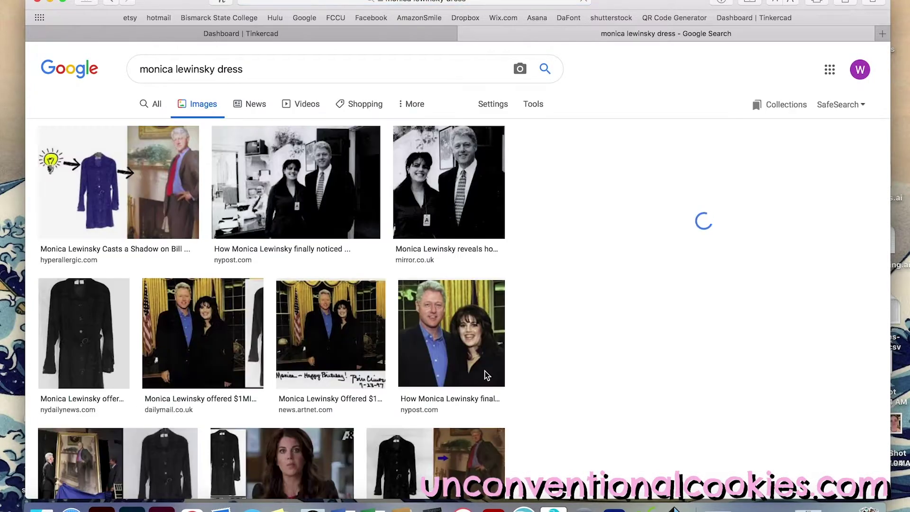
scroll(485, 371, "down", 5)
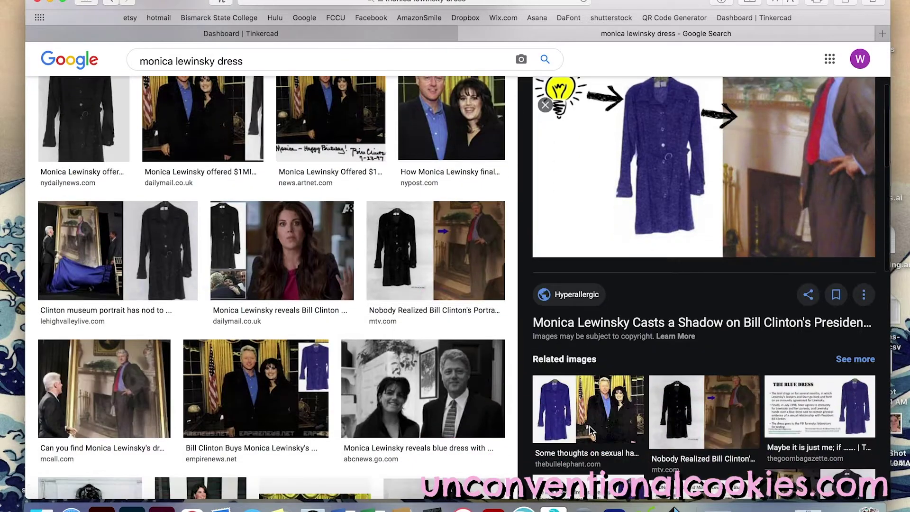
left_click(574, 405)
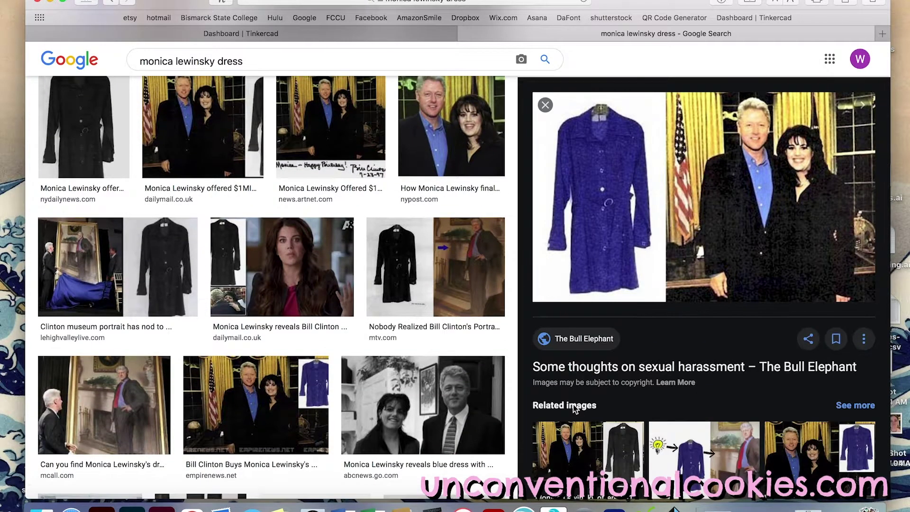
Capture a screenshot of only the blue dress in the enlarged image and minimize the browser window.
key("super+shift+4")
mouse_move(540, 94)
left_mouse_down()
mouse_move(655, 266)
mouse_move(670, 305)
mouse_move(662, 292)
mouse_move(663, 303)
left_mouse_up()
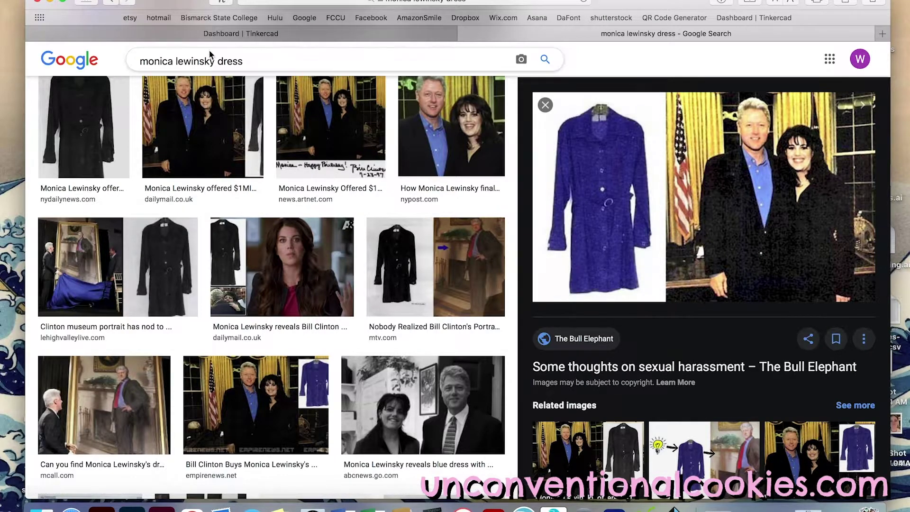
left_click(49, 2)
Switch to Adobe Illustrator and place the dress screenshot in March.ai beside the blank artboard.
left_click(98, 508)
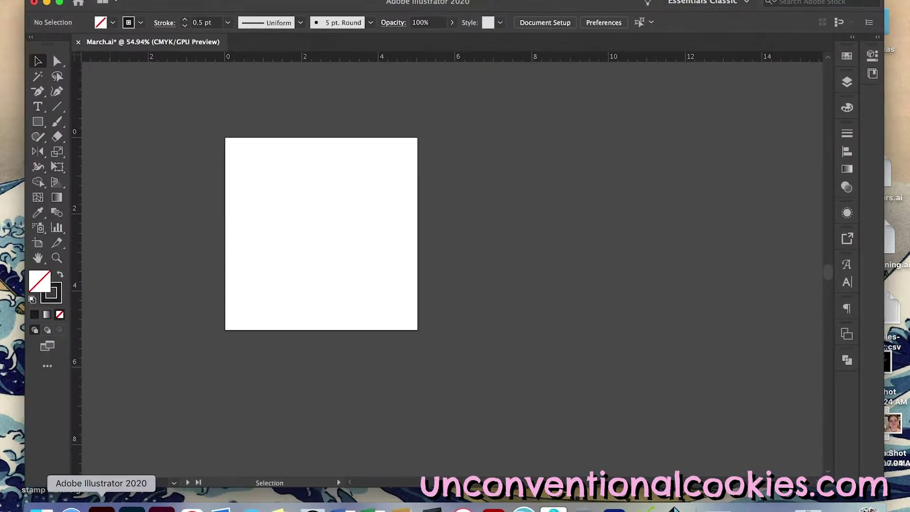
key("super+shift+p")
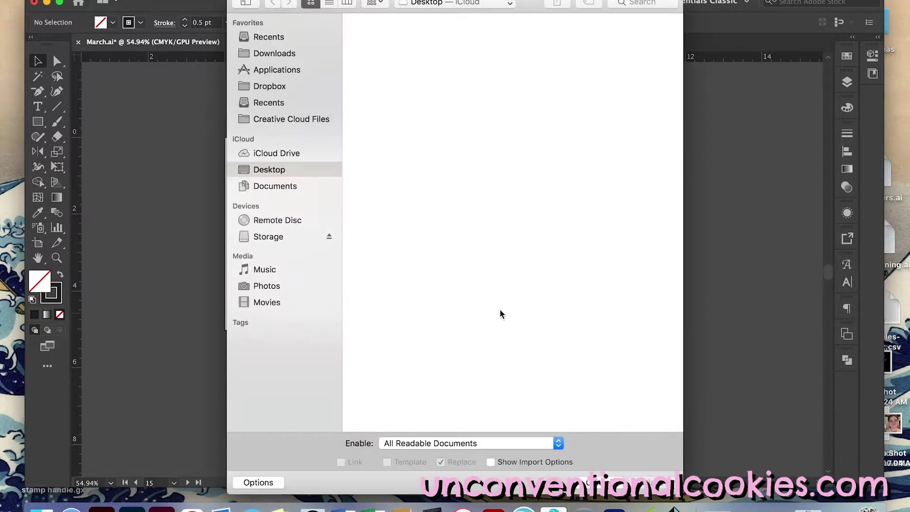
left_click(641, 485)
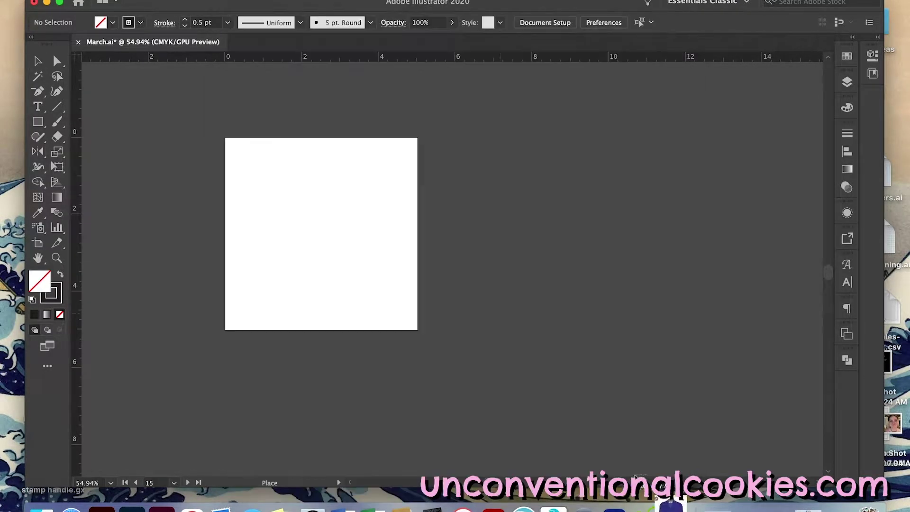
left_click(541, 220)
left_click_drag(589, 313, 491, 247)
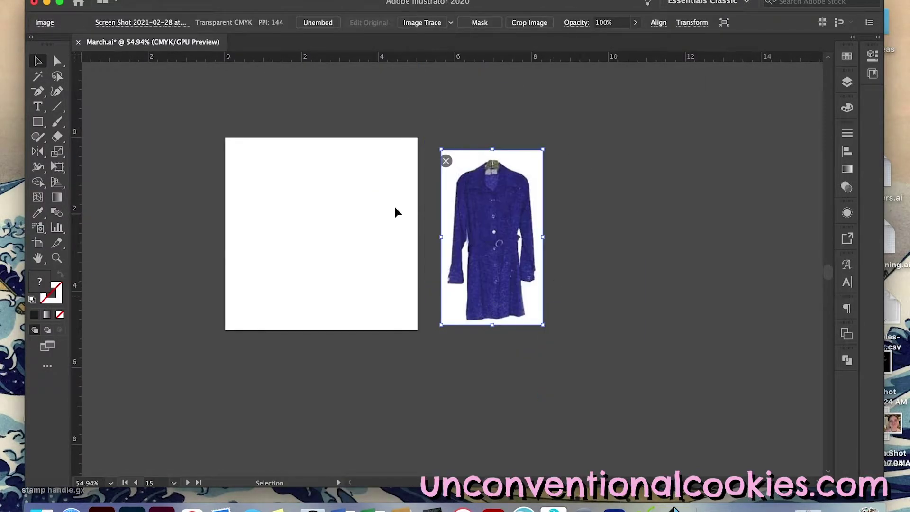
Duplicate the dress image and position the copy above the artboard.
scroll(510, 308, "up", 5)
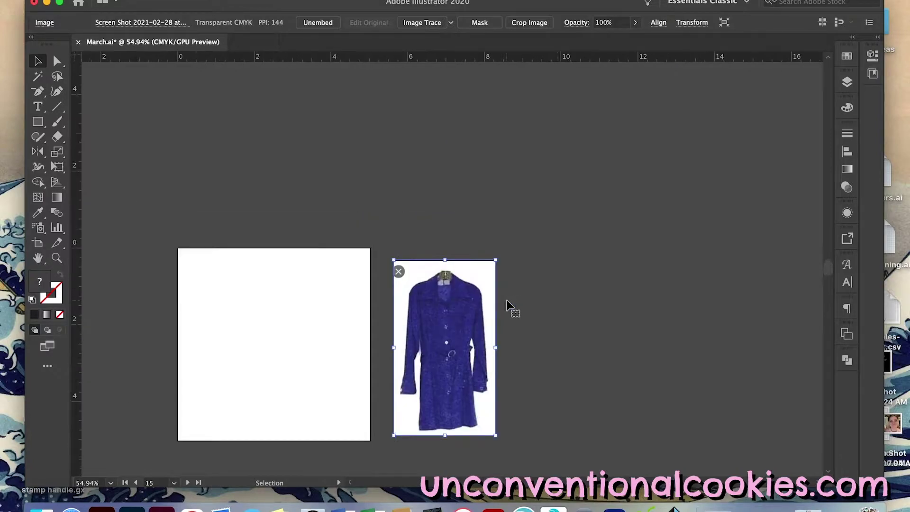
left_click_drag(456, 324, 278, 137)
left_click_drag(317, 225, 298, 211)
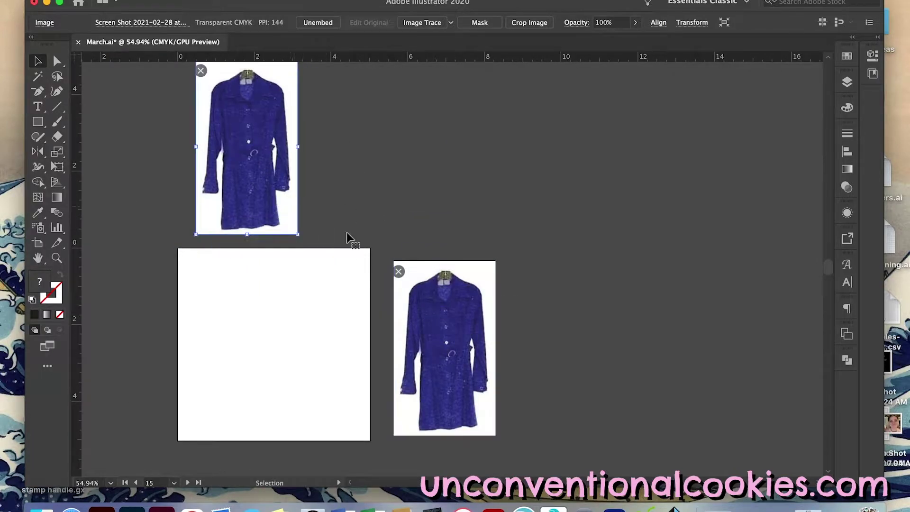
Image Trace the dress image beside the artboard in black and white with the threshold set to 210.
left_click(491, 347)
left_click(429, 22)
left_click(199, 23)
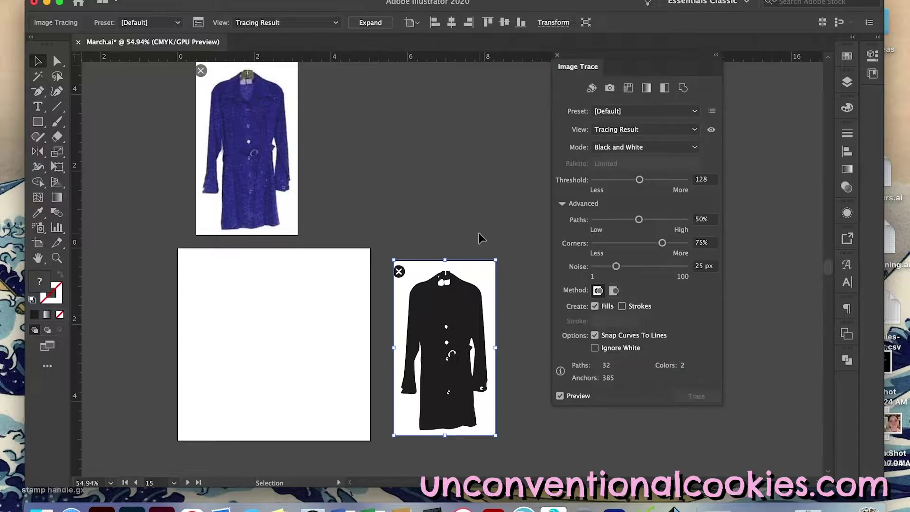
scroll(493, 332, "down", 3)
left_click_drag(640, 180, 669, 181)
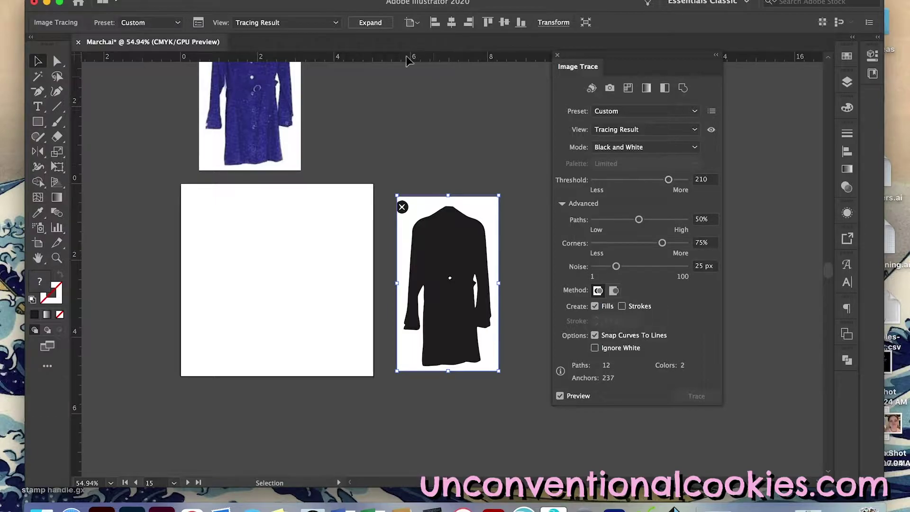
Expand the tracing and delete the white background and the stray corner shapes around the dress silhouette.
left_click(371, 24)
left_click(57, 62)
left_click(513, 217)
left_click(488, 209)
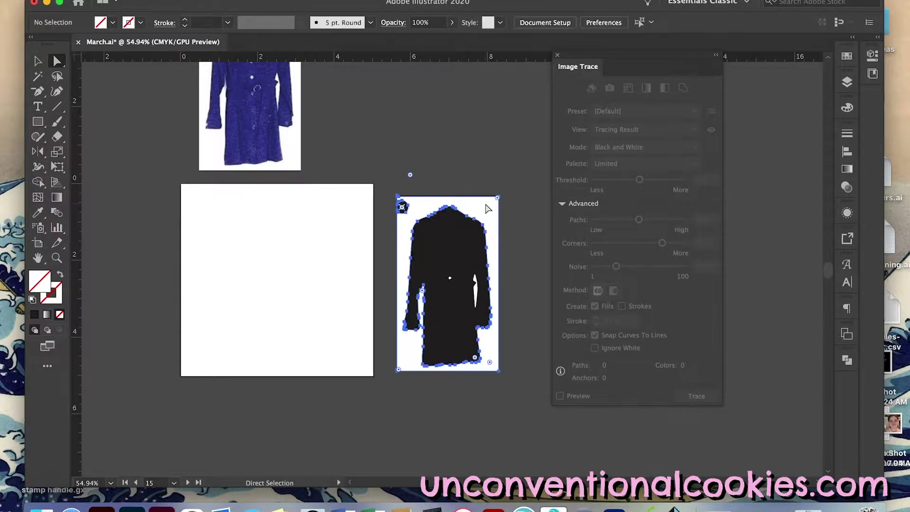
left_click(559, 56)
left_click_drag(394, 181, 407, 214)
key("Delete")
key("Delete")
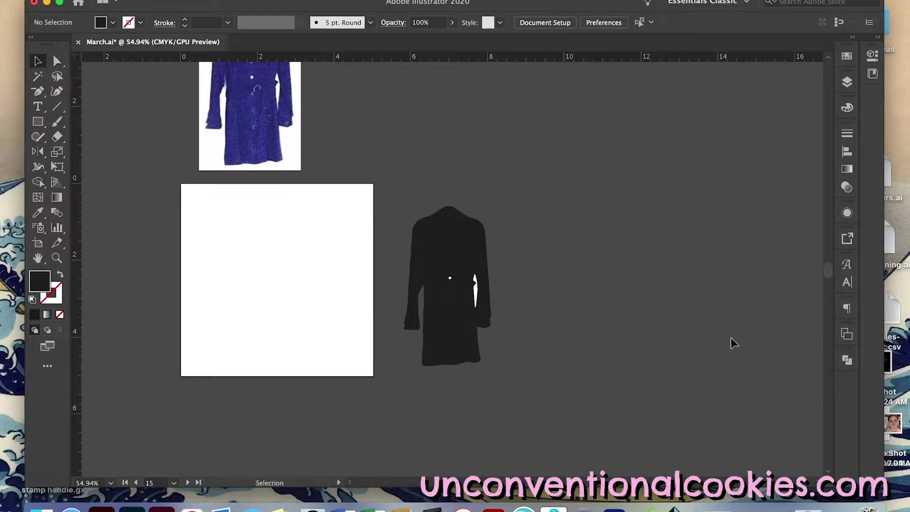
Unite the traced dress pieces into one solid silhouette with the Pathfinder.
left_click(847, 360)
left_click(693, 387)
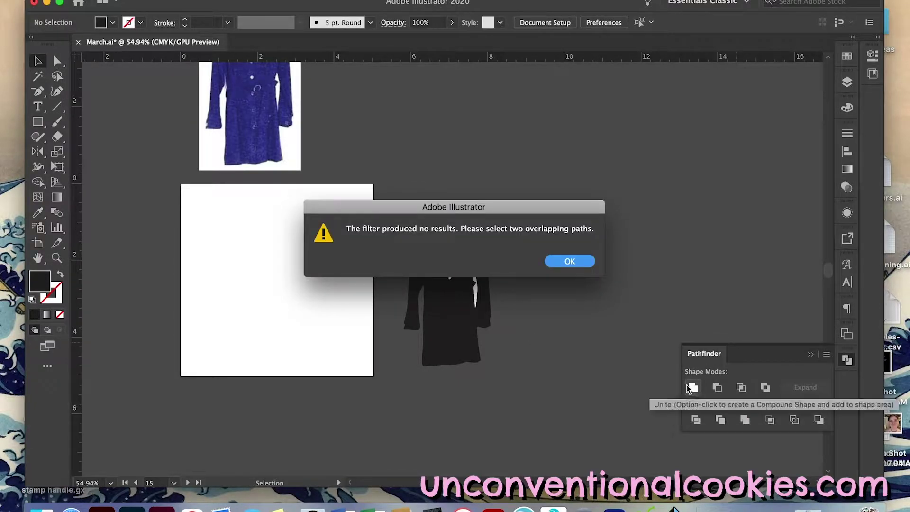
left_click(567, 262)
left_click(488, 293)
left_click(693, 388)
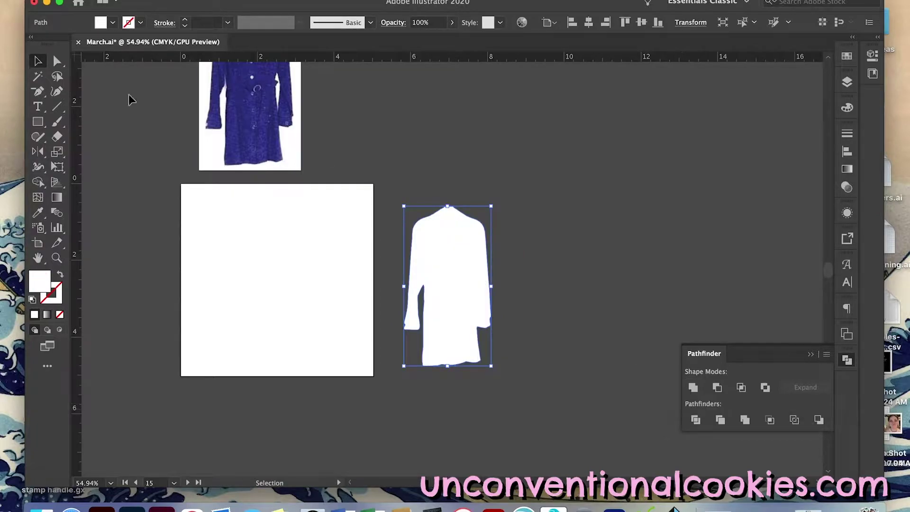
Set both the fill and the stroke of the dress silhouette to black.
left_click(113, 22)
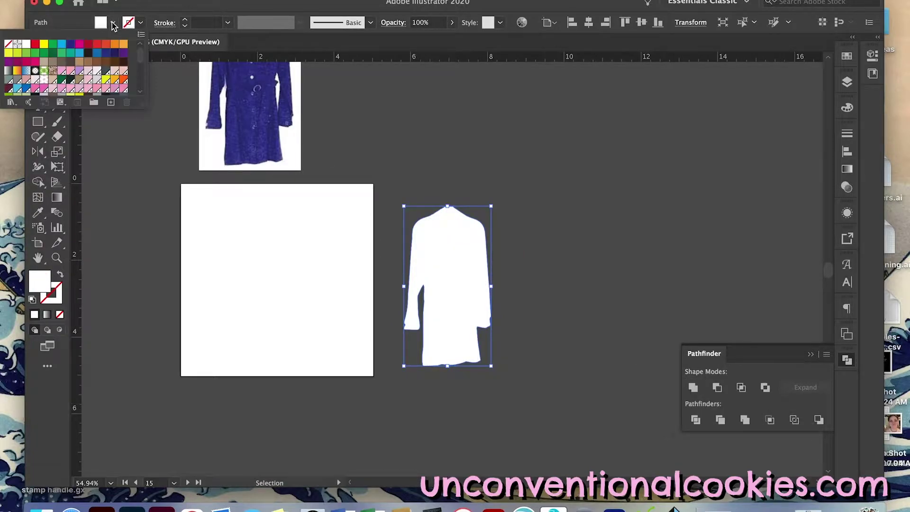
left_click(87, 53)
left_click(141, 22)
left_click(88, 54)
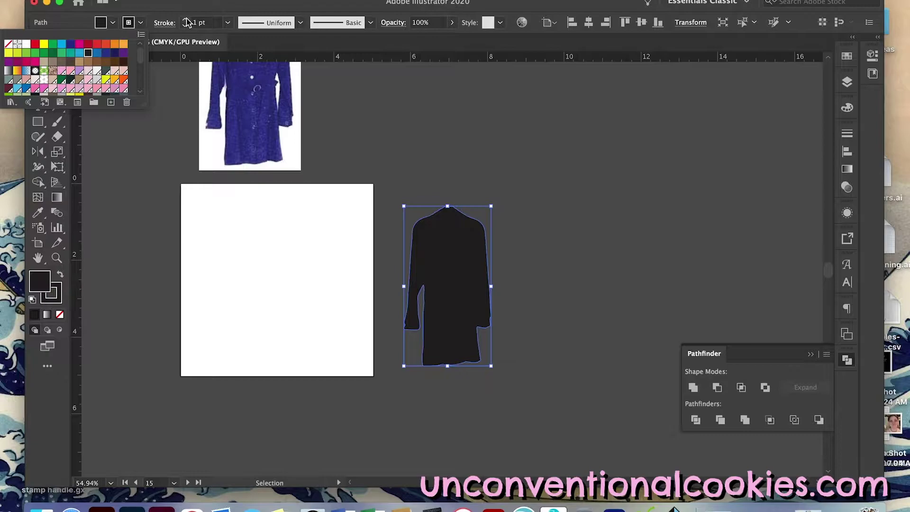
Give the silhouette a 6 pt stroke with round caps and round corners, aligned to the outside.
left_click(848, 134)
left_click(734, 144)
left_click(734, 144)
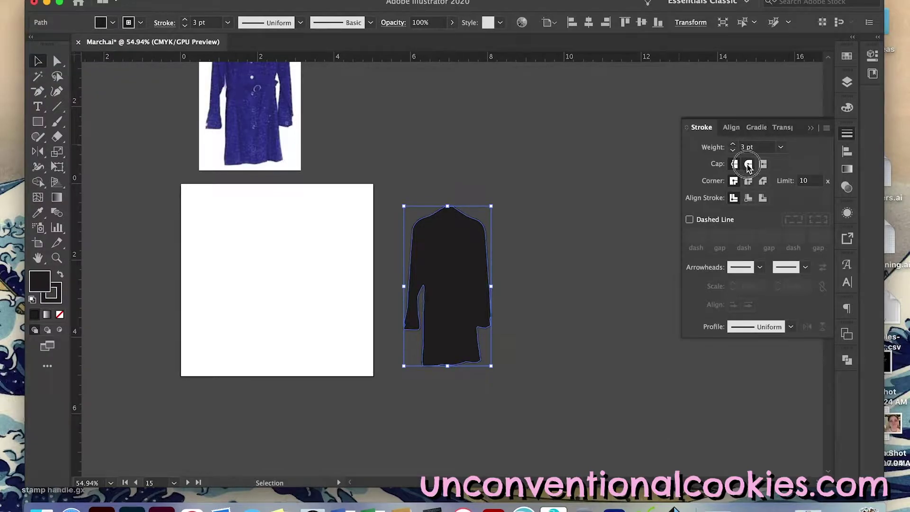
left_click(748, 164)
left_click(748, 180)
left_click(763, 197)
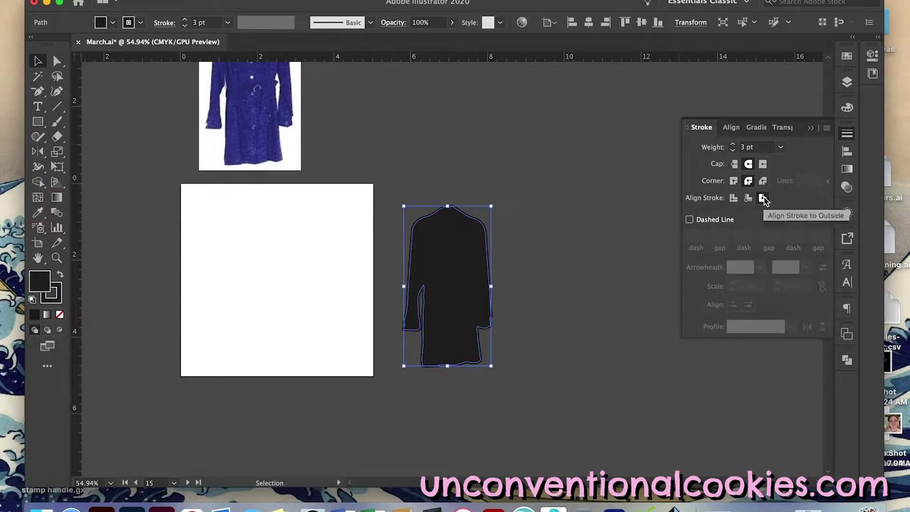
left_click(734, 145)
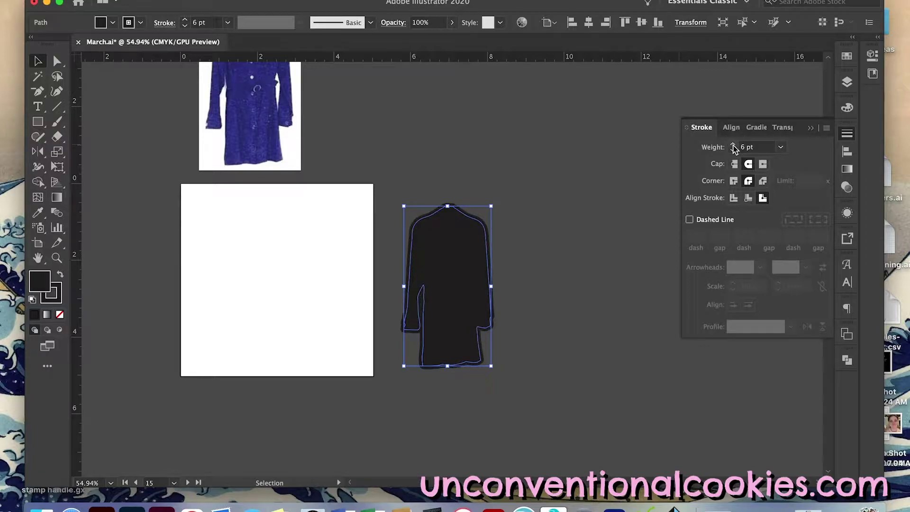
Expand the silhouette's appearance and unite the stroke and fill into a single shape.
left_click(174, 2)
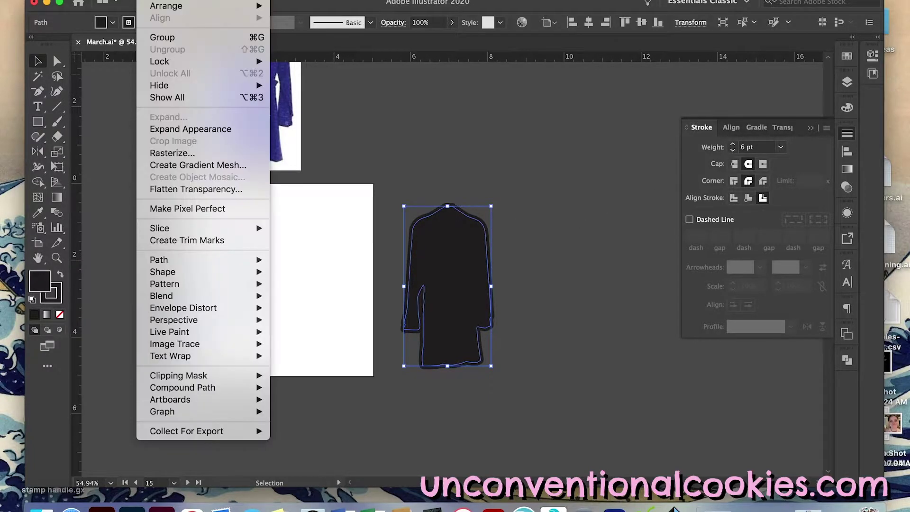
left_click(189, 127)
left_click(847, 360)
left_click(693, 388)
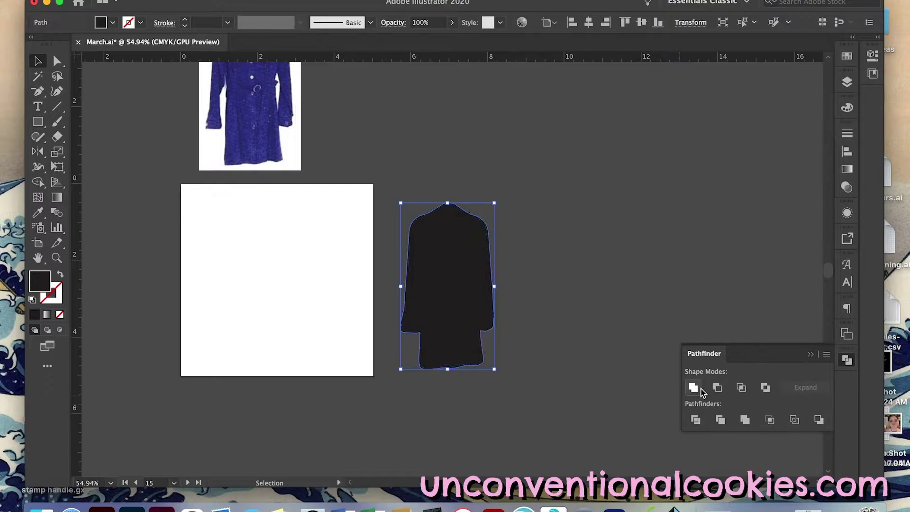
Remove the dress shape's fill and give it a black 0.5 pt stroke.
left_click(112, 22)
left_click(8, 44)
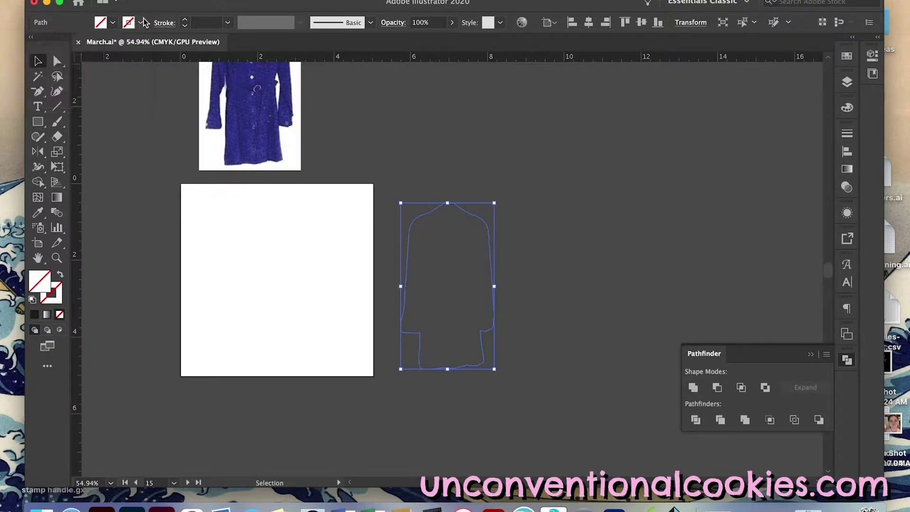
left_click(140, 22)
left_click(89, 53)
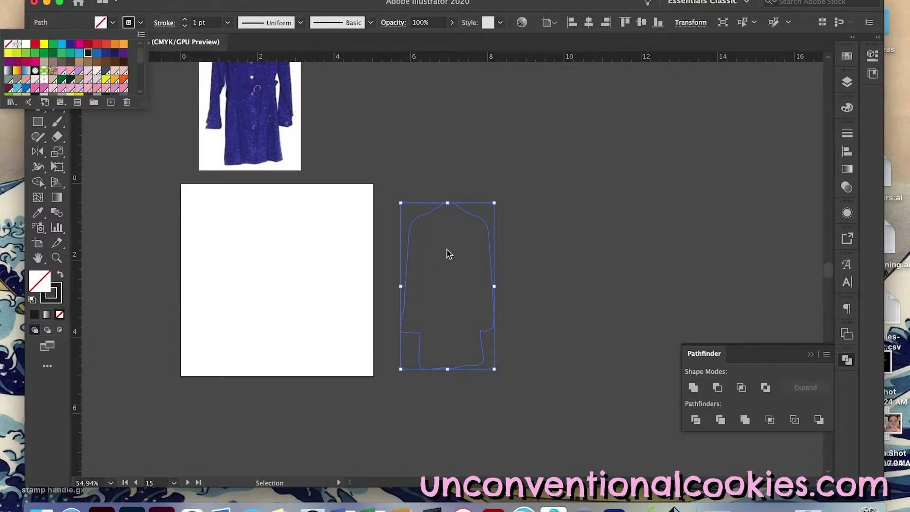
left_click(228, 23)
left_click(248, 49)
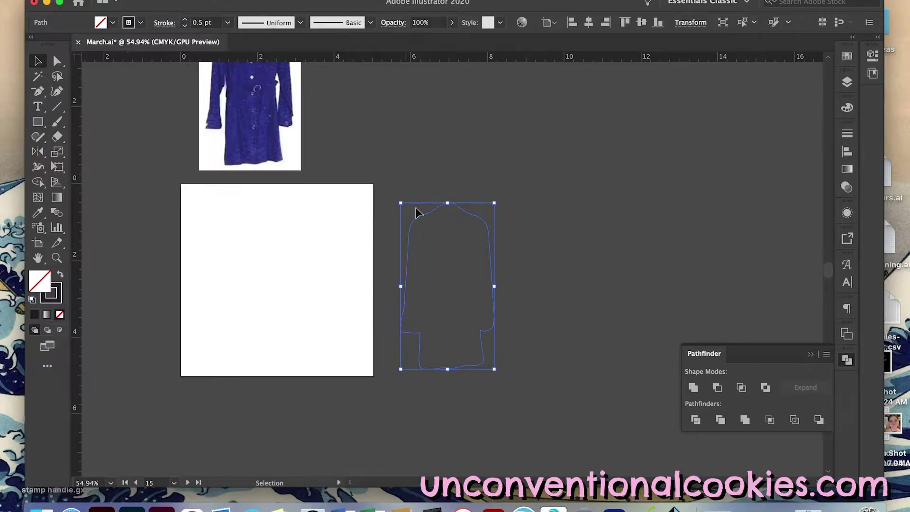
Fit the dress outline onto the artboard, scaled slightly smaller, and move the original dress image beside the artboard.
mouse_move(417, 209)
left_mouse_down()
mouse_move(311, 228)
mouse_move(246, 202)
left_mouse_up()
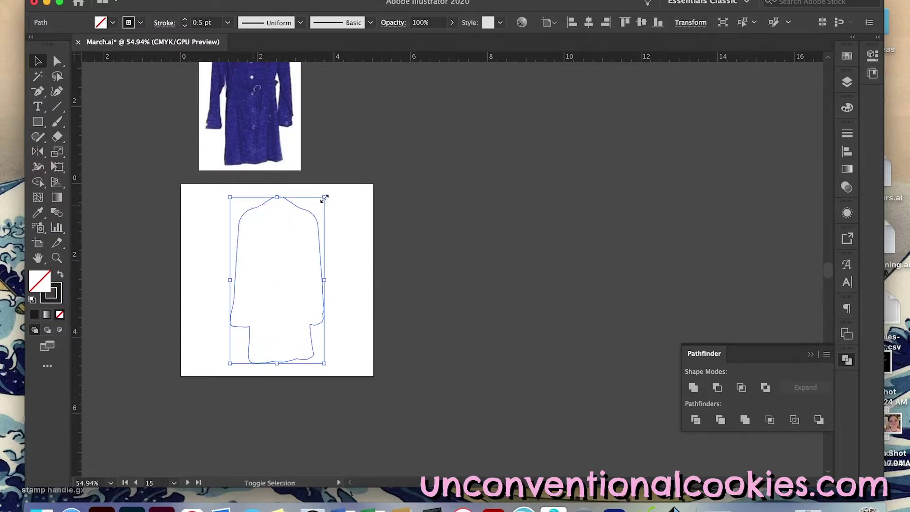
left_click_drag(324, 198, 320, 204)
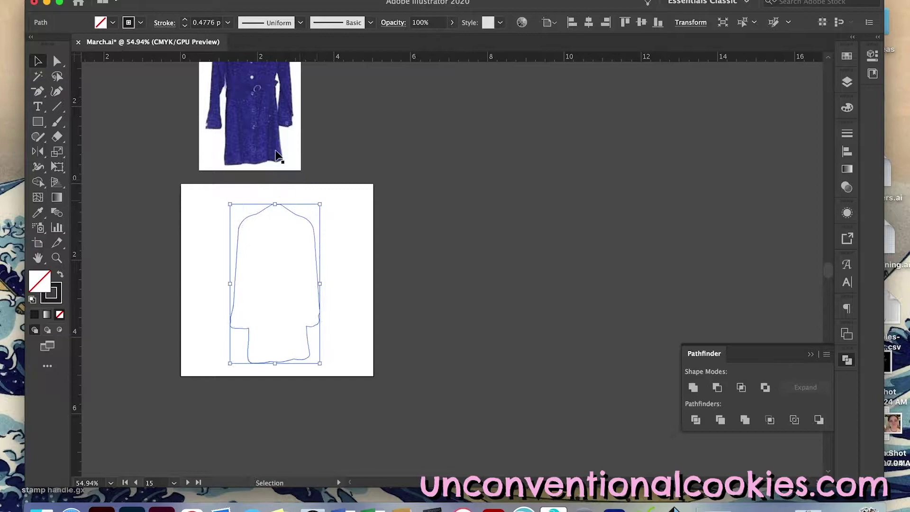
left_click_drag(275, 152, 455, 343)
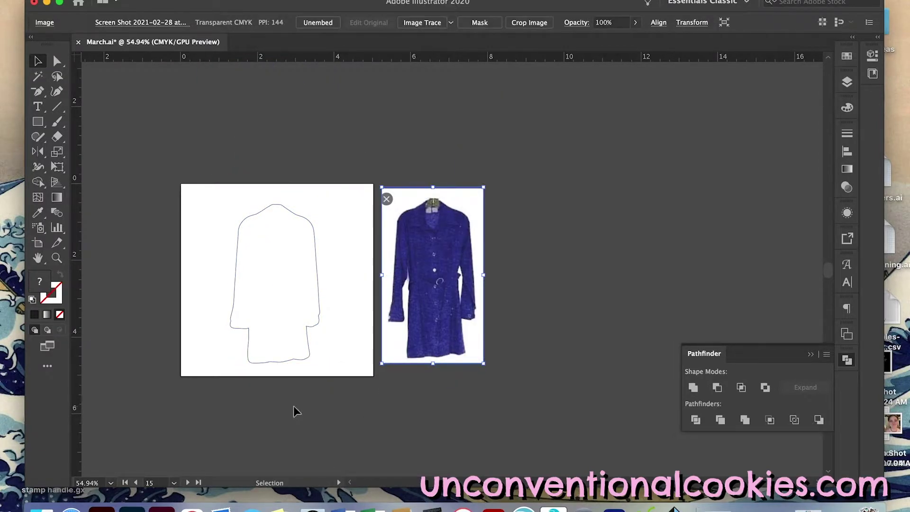
Center the dress outline horizontally and vertically on the artboard.
scroll(294, 409, "left", 3)
scroll(308, 357, "up", 5)
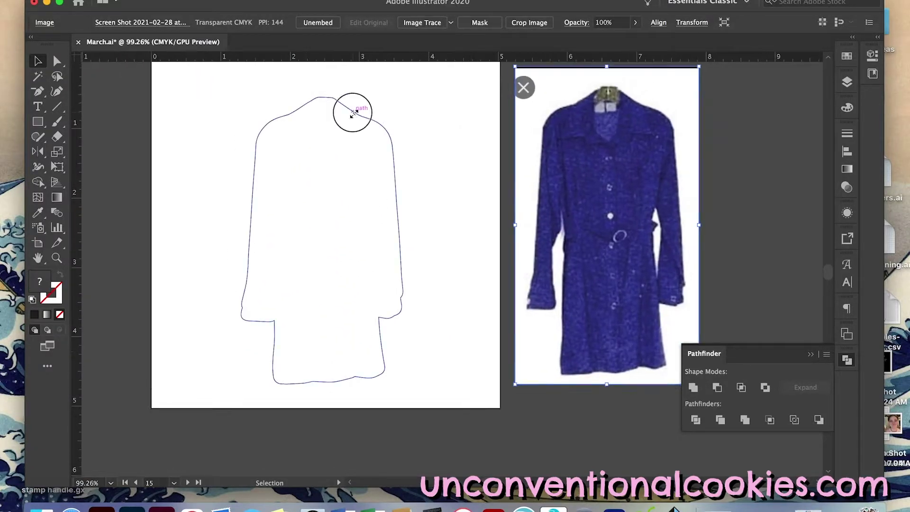
left_click(343, 102)
scroll(356, 118, "up", 2)
left_click(641, 23)
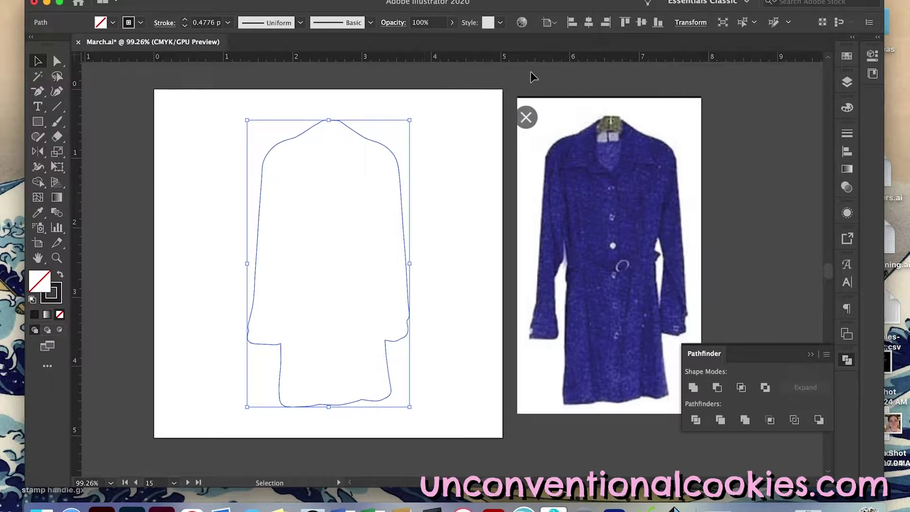
Set the dress outline's stroke weight to 0.5 pt and deselect it.
left_click(229, 23)
left_click(246, 50)
left_click(238, 67)
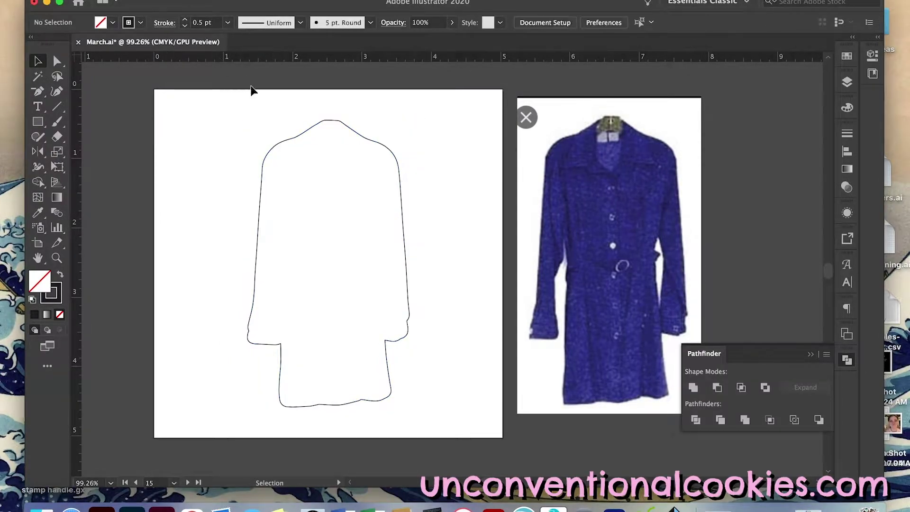
Create an outer copy of the dress outline with Offset Path at 0.2 in.
left_click(297, 137)
left_click(152, 0)
mouse_move(172, 259)
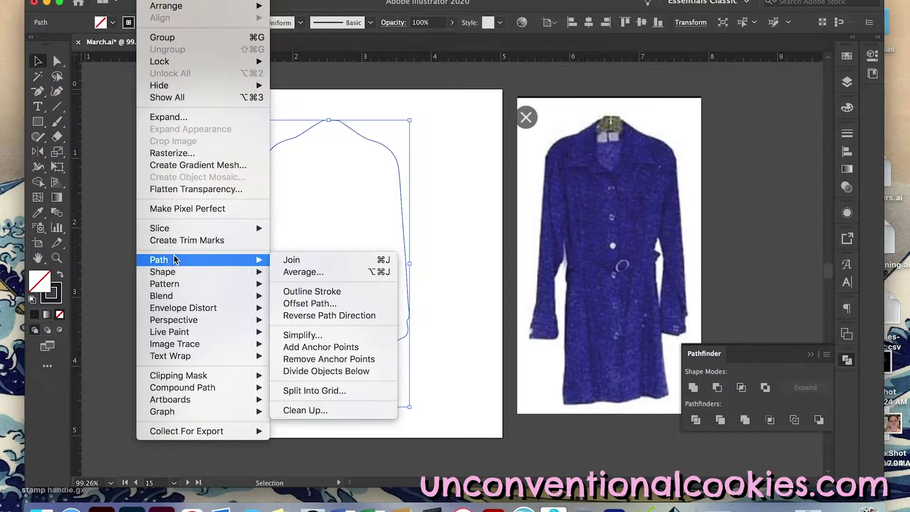
left_click(292, 301)
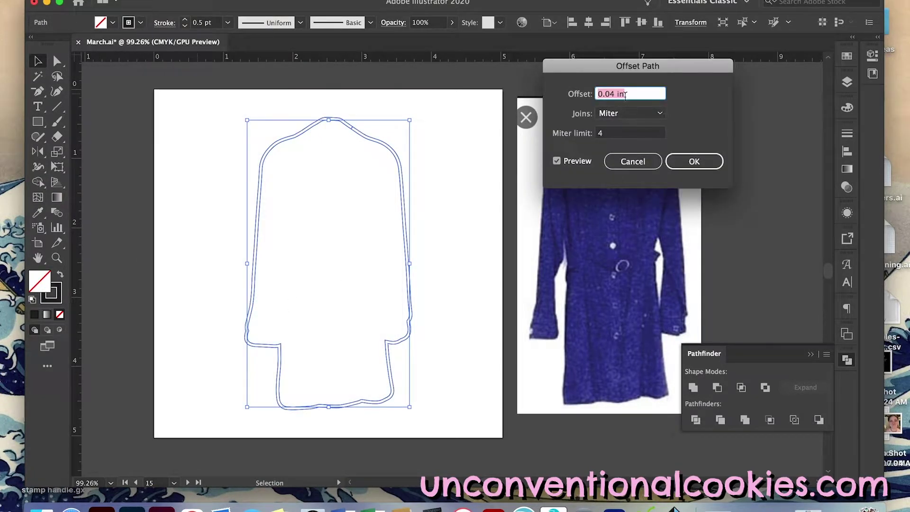
left_click(616, 94)
type("2")
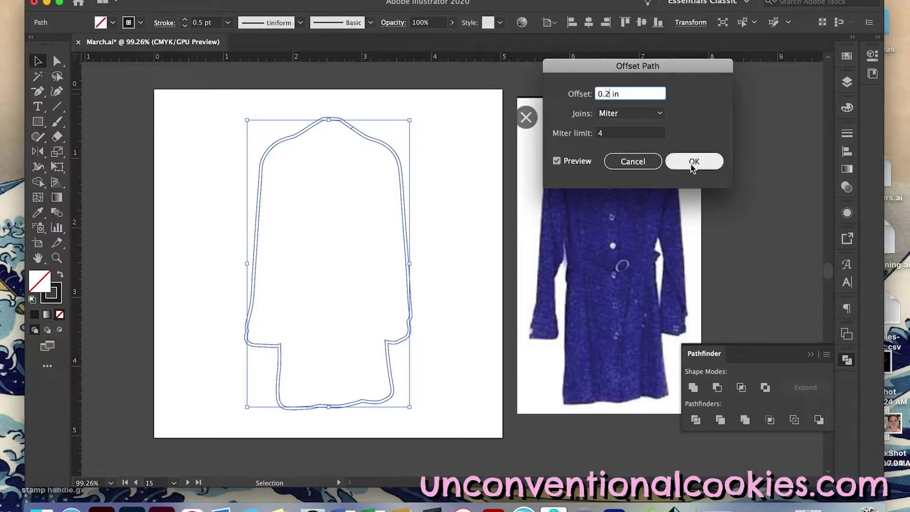
left_click(694, 161)
left_click(383, 156)
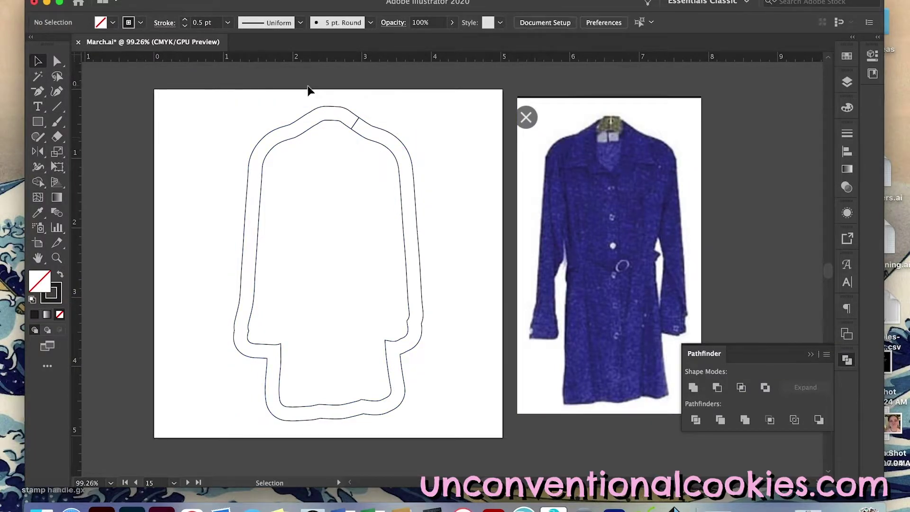
Delete the anchor point behind the stray line connecting the inner and outer outlines near the collar, then deselect the path.
scroll(335, 144, "up", 5)
key("a")
left_click(412, 91)
scroll(415, 106, "up", 5)
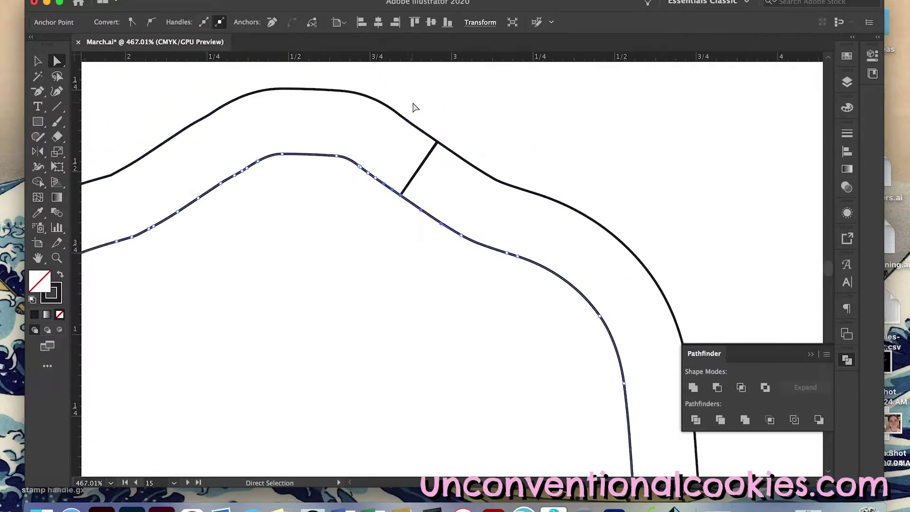
key("-")
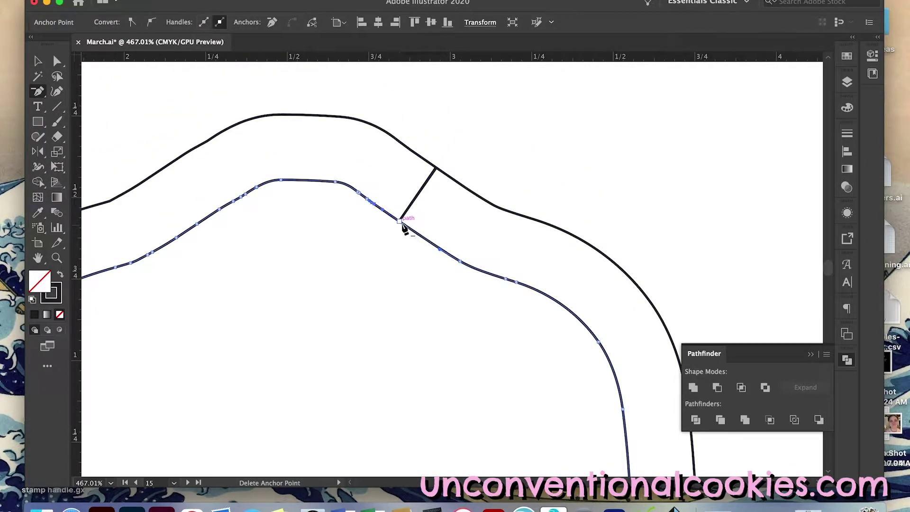
left_click(401, 224)
scroll(471, 298, "down", 5)
scroll(471, 298, "down", 4)
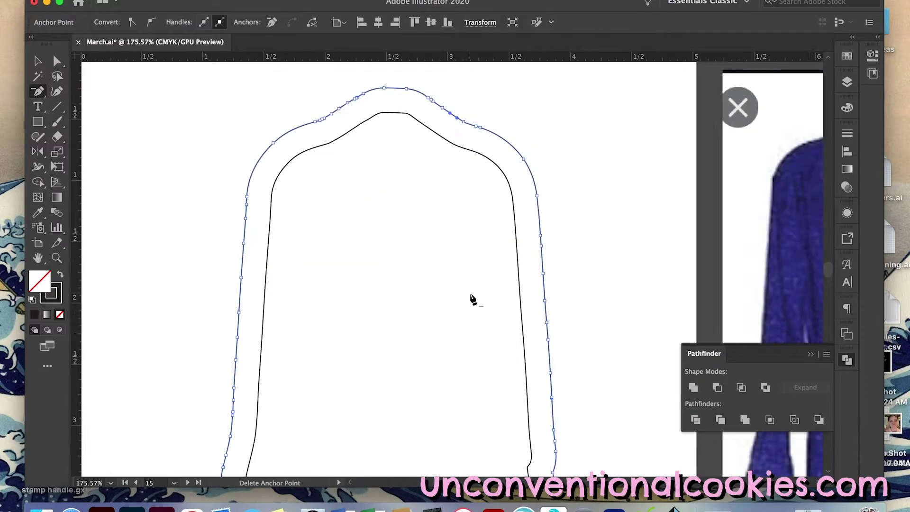
key("v")
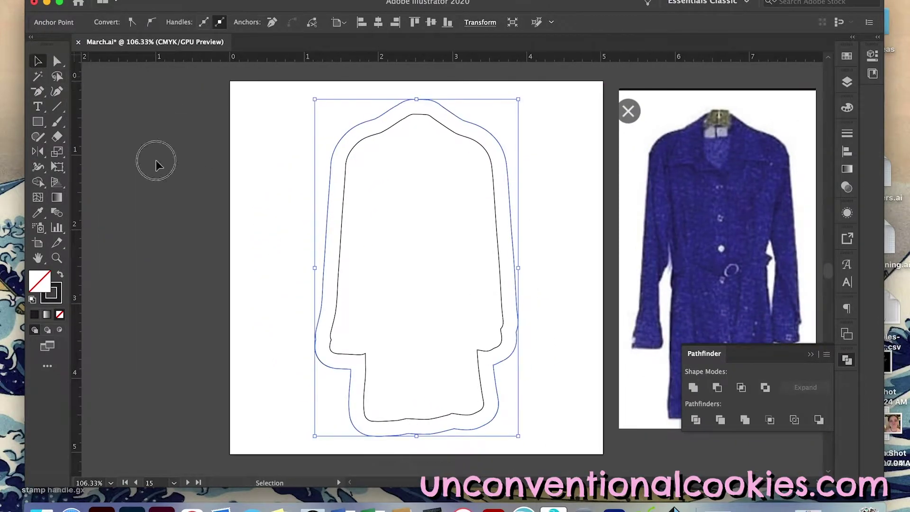
left_click(157, 161)
Export only artboard 15 in SVG format as monicadressbase.svg.
left_click(94, 0)
mouse_move(138, 197)
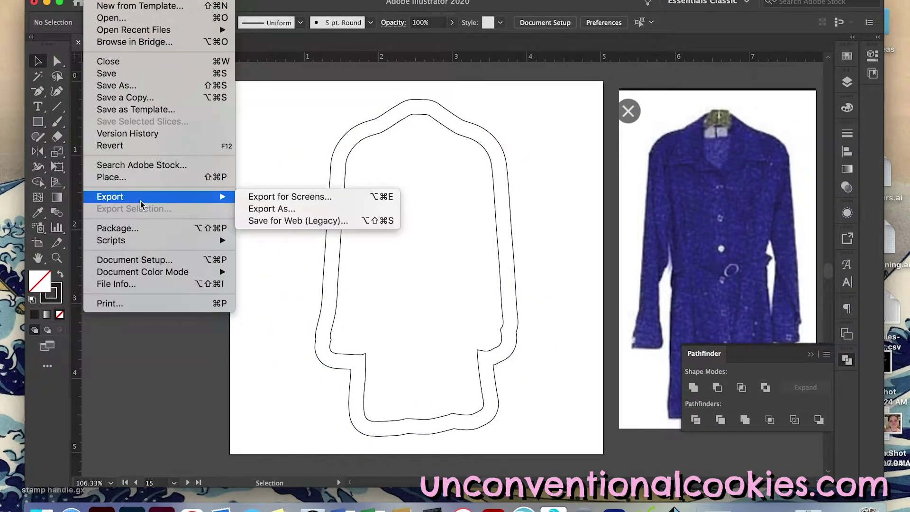
left_click(246, 208)
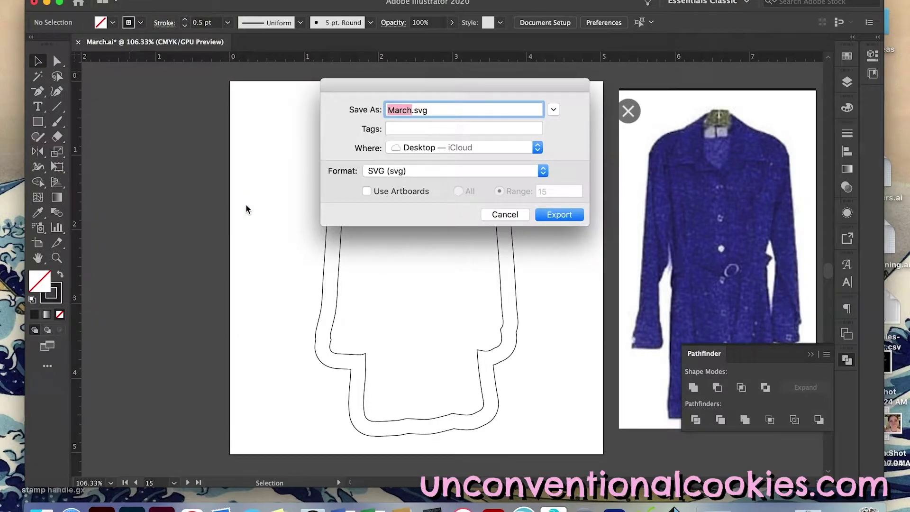
type("moc")
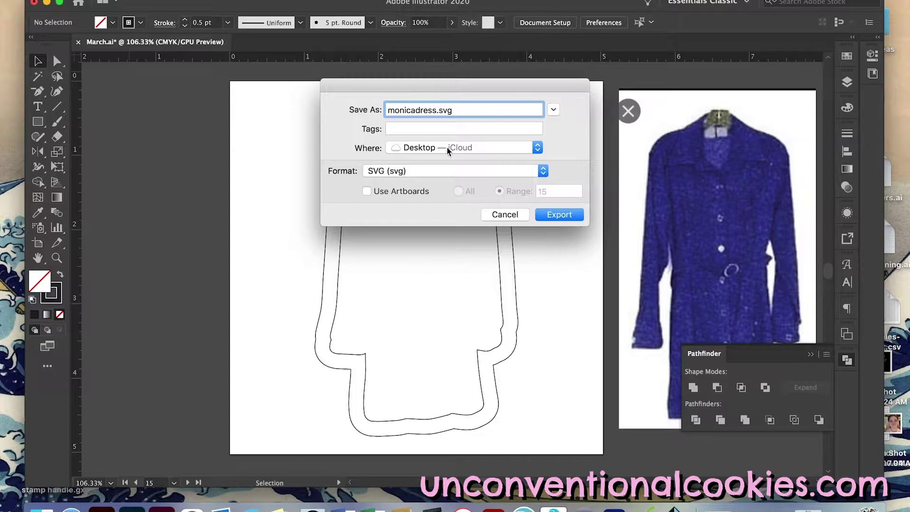
left_click_drag(435, 110, 378, 114)
key("Right")
left_click(368, 192)
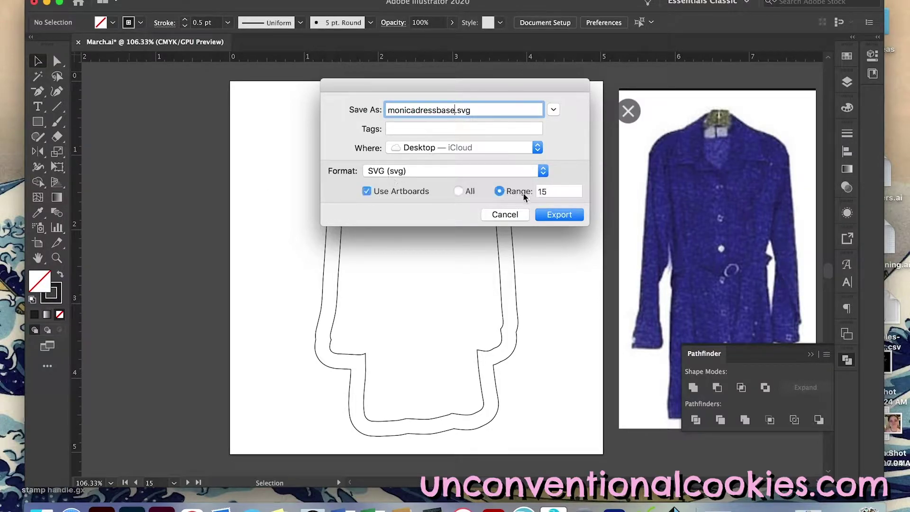
left_click(558, 215)
left_click(543, 309)
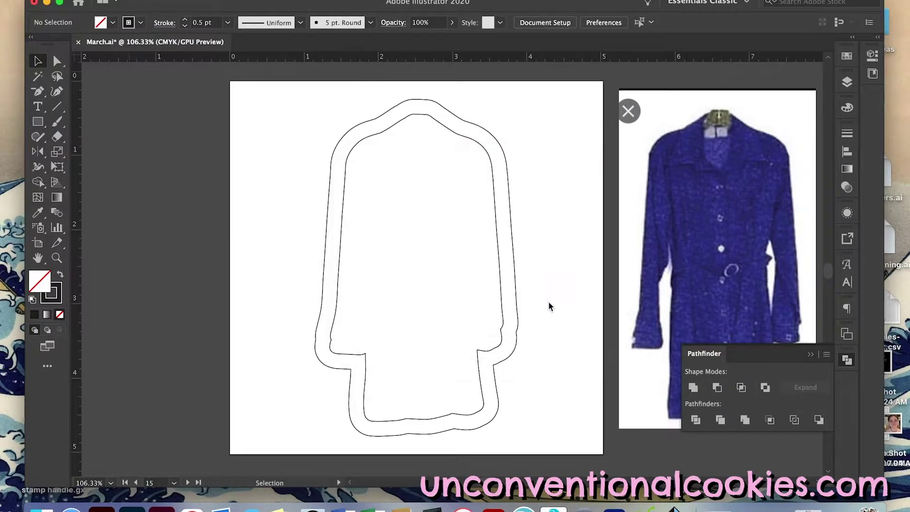
Delete the outer outline and offset the remaining dress outline by 0.04 in.
left_click(498, 147)
key("Delete")
left_click(484, 145)
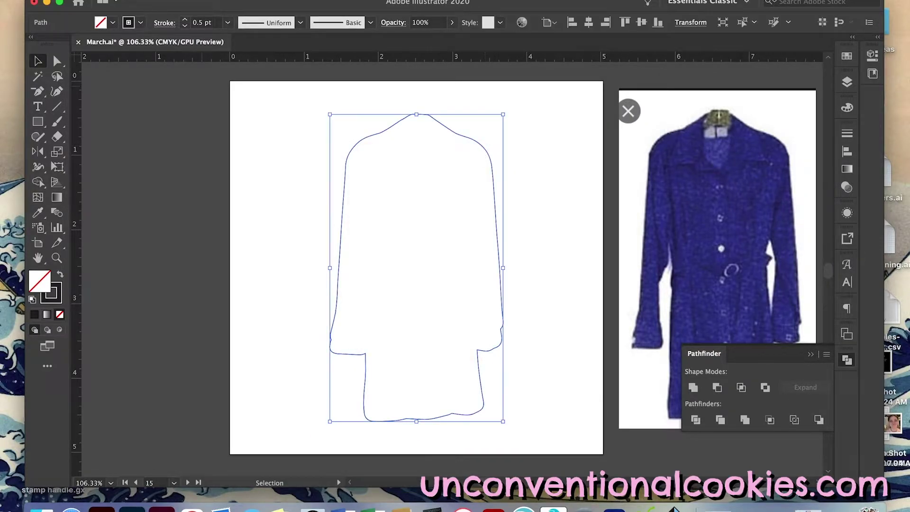
left_click(153, 0)
mouse_move(163, 260)
left_click(313, 305)
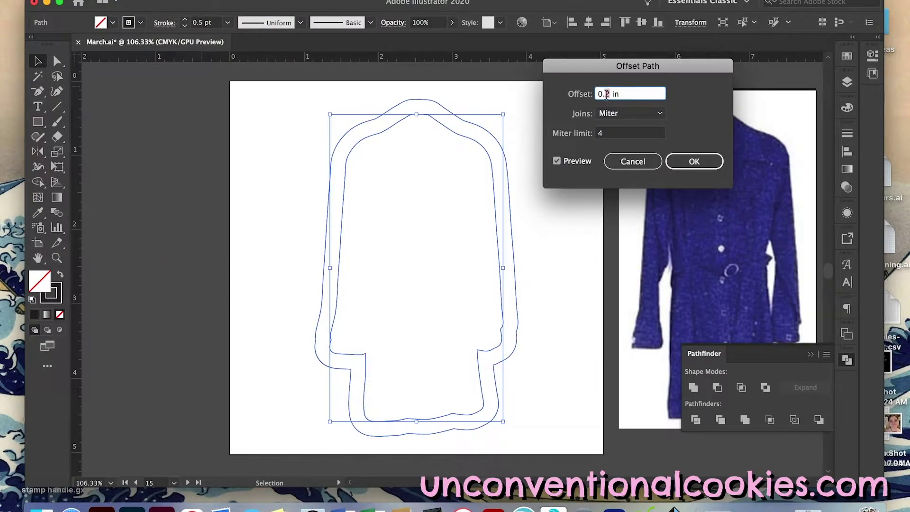
type("04")
key("Tab")
left_click(695, 164)
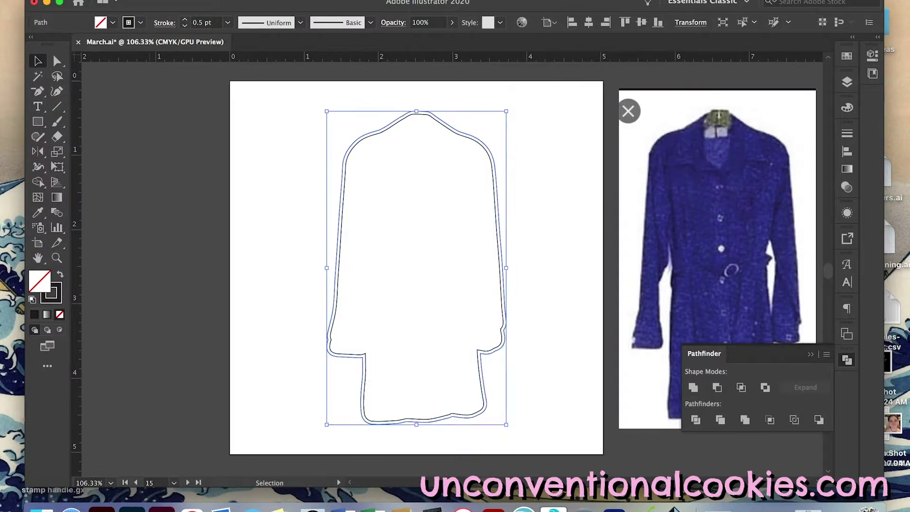
Save artboard 15 in SVG format as monicadresswalls.svg, using artboards.
left_click(92, 0)
left_click(119, 88)
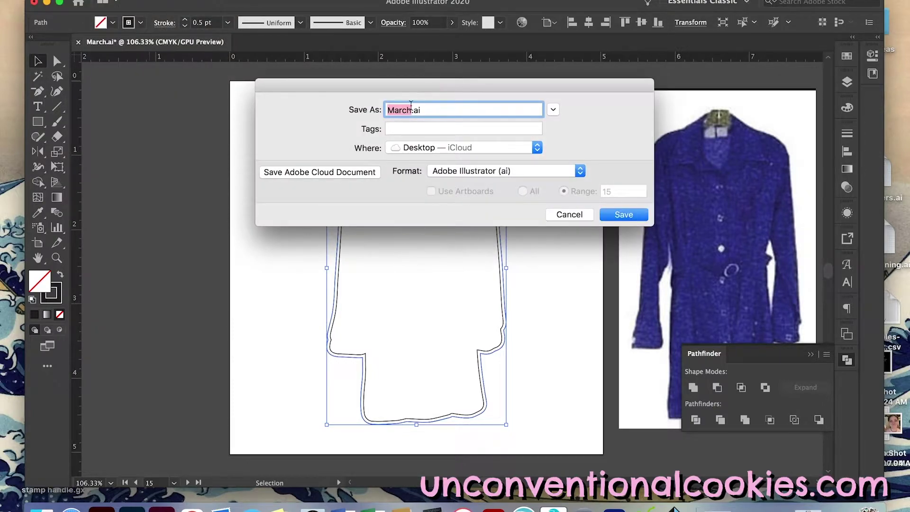
type("monicadresswalls")
left_click(507, 171)
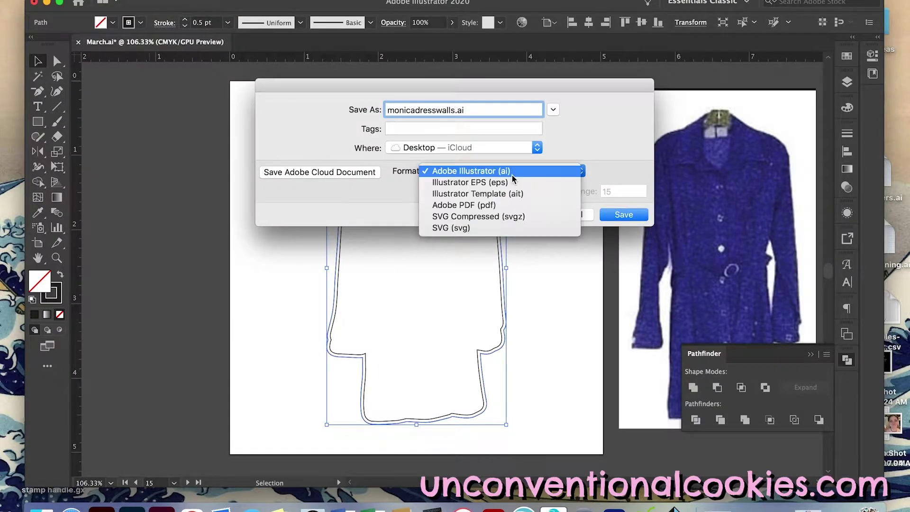
left_click(467, 209)
left_click(505, 170)
left_click(451, 175)
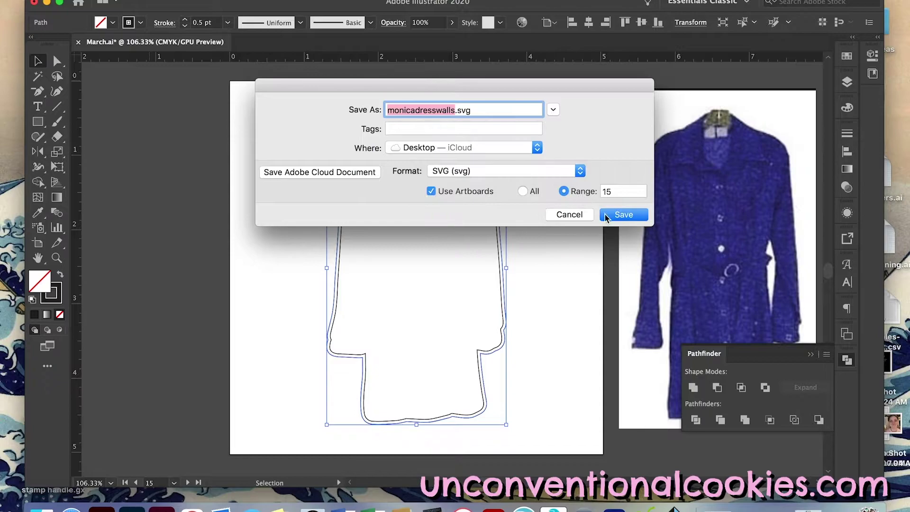
left_click(610, 216)
left_click(572, 270)
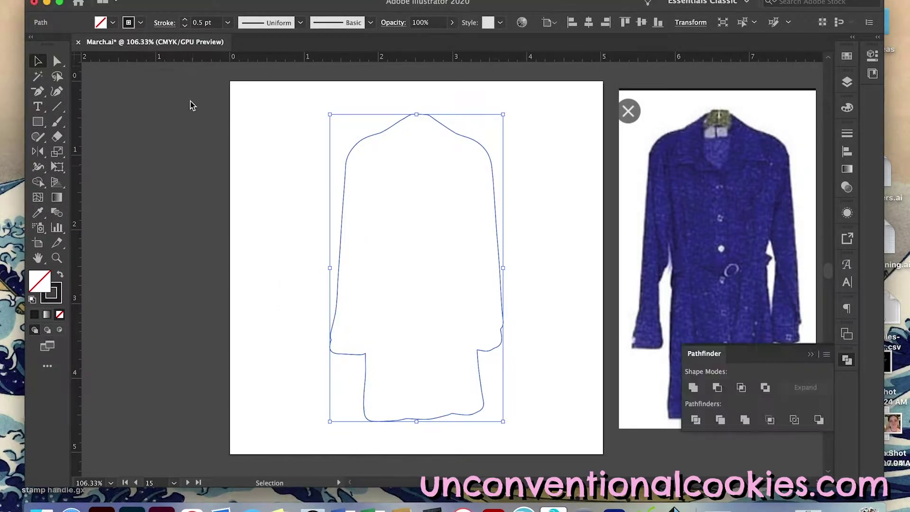
Offset the original dress outline again, with a narrower gap for the cutter's edge.
left_click(145, 1)
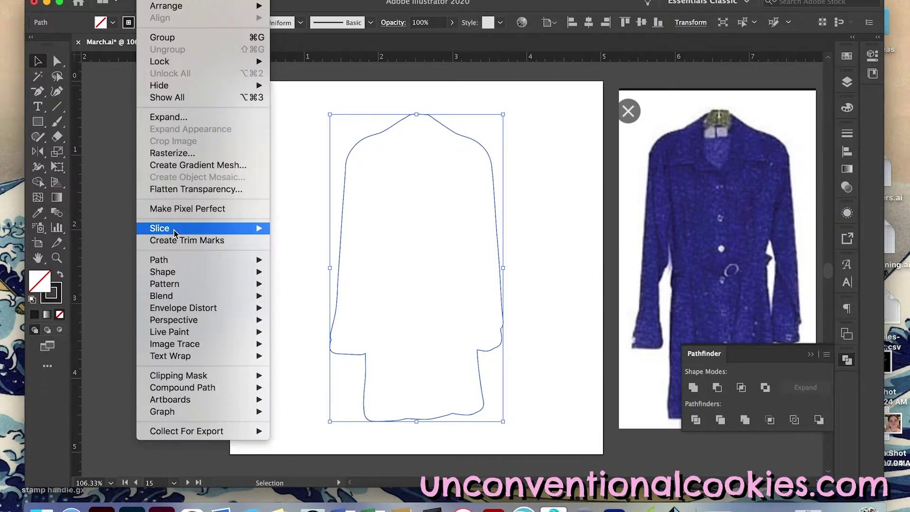
mouse_move(176, 260)
left_click(297, 304)
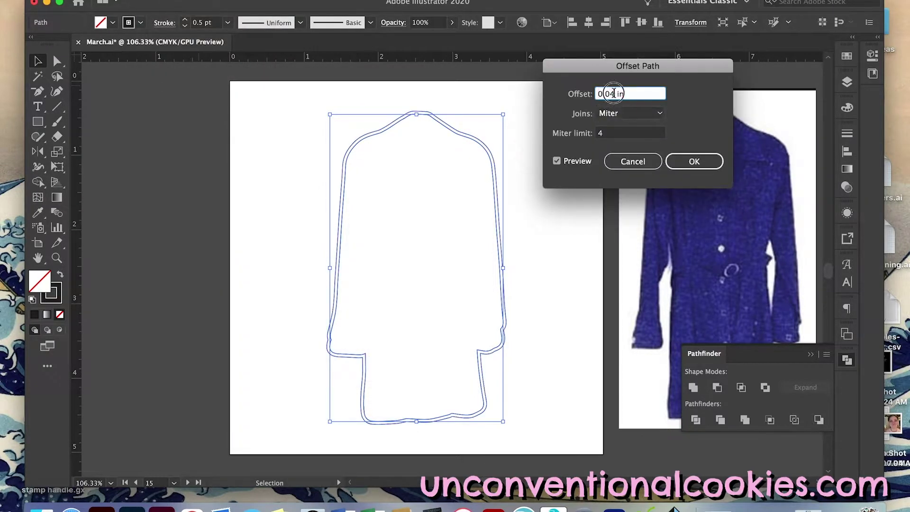
left_click(693, 161)
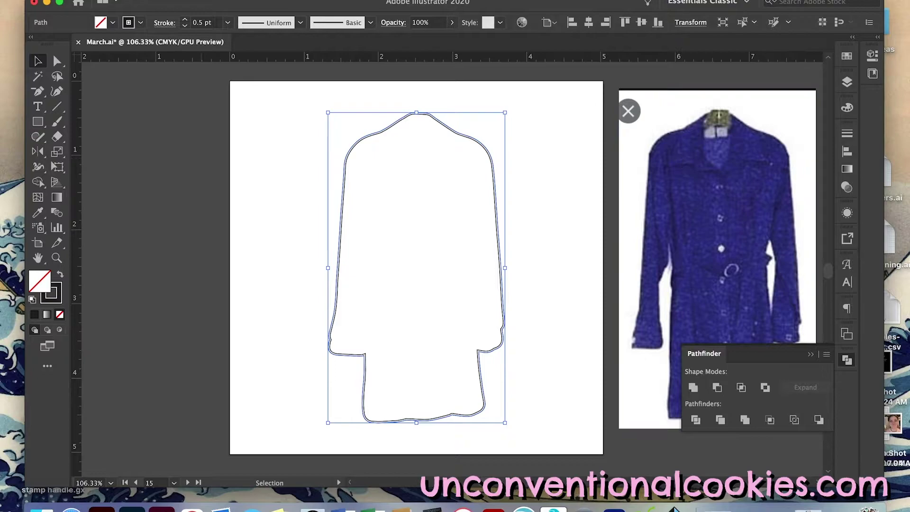
Save artboard 15 in SVG format as monicadressedge.svg, using artboards.
left_click(102, 2)
left_click(108, 86)
type("monicadressedge.ai")
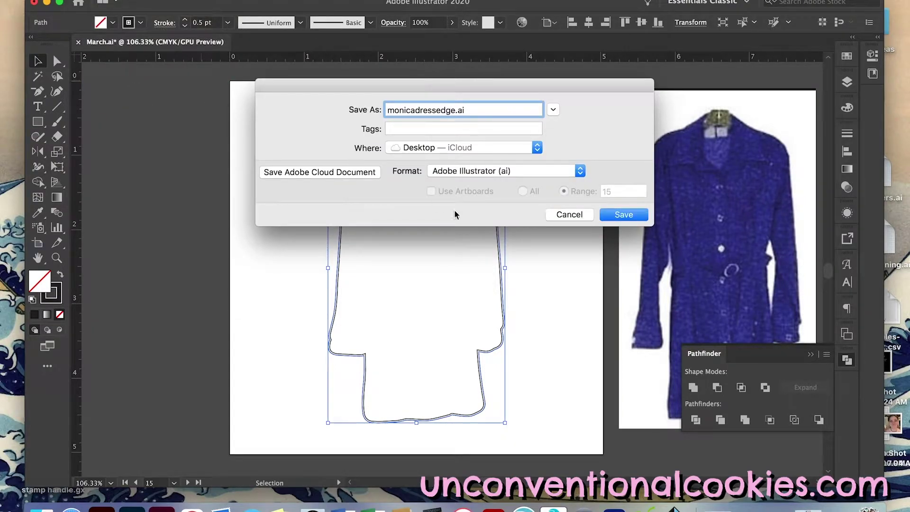
left_click(470, 170)
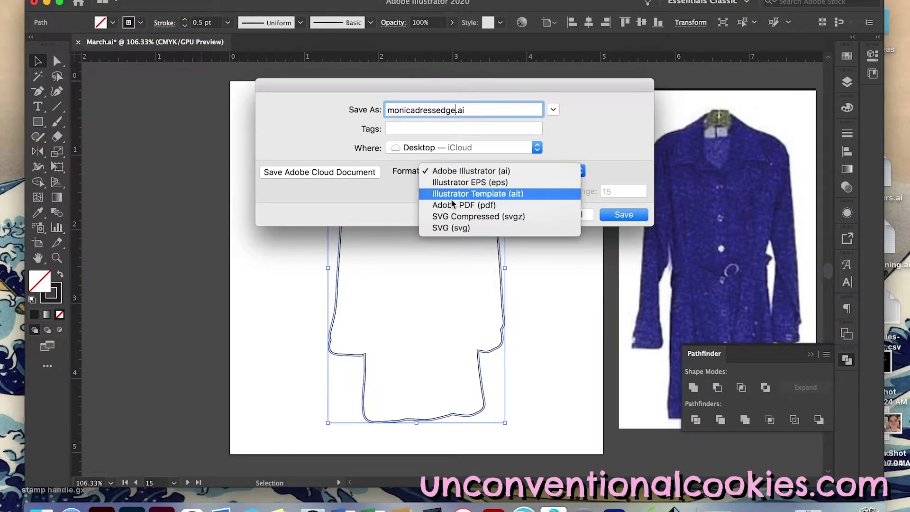
left_click(443, 223)
left_click(431, 191)
left_click(613, 216)
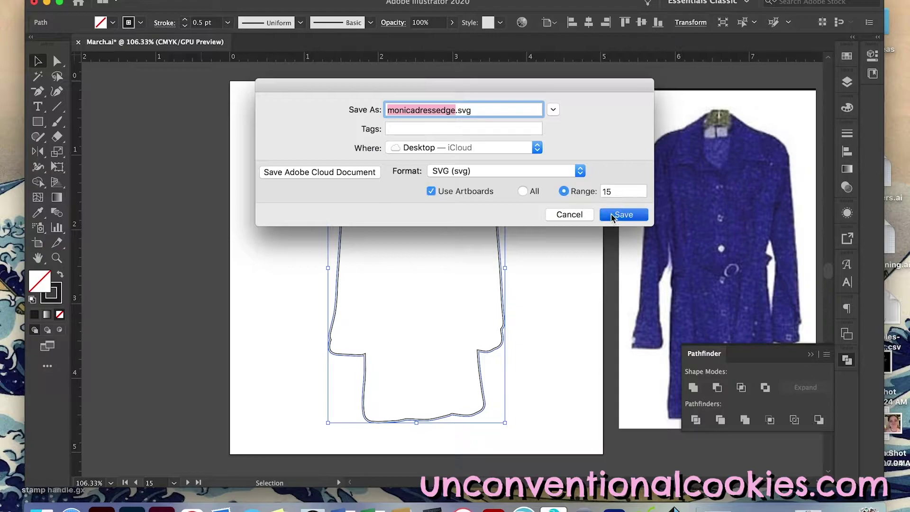
left_click(561, 271)
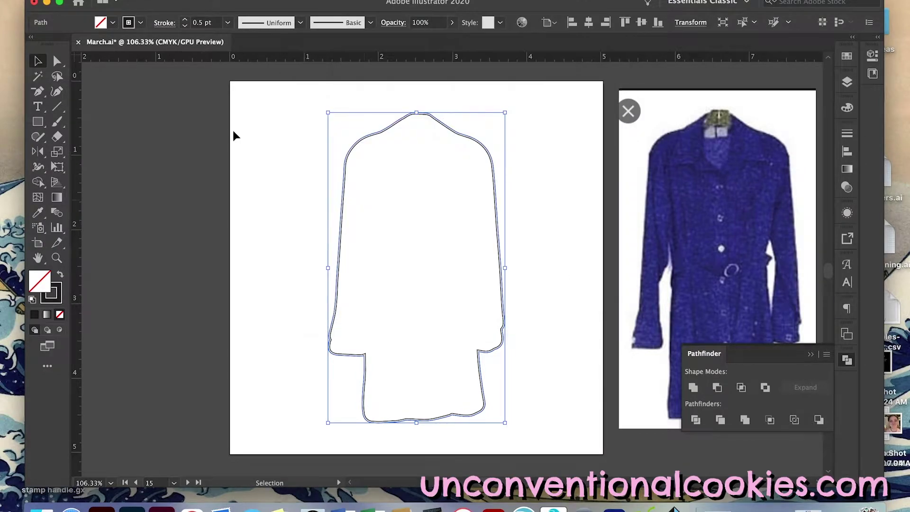
Minimize the Illustrator window and move the upper of the two dress screenshots on the desktop to the trash.
left_click(46, 3)
left_click_drag(555, 291, 553, 275)
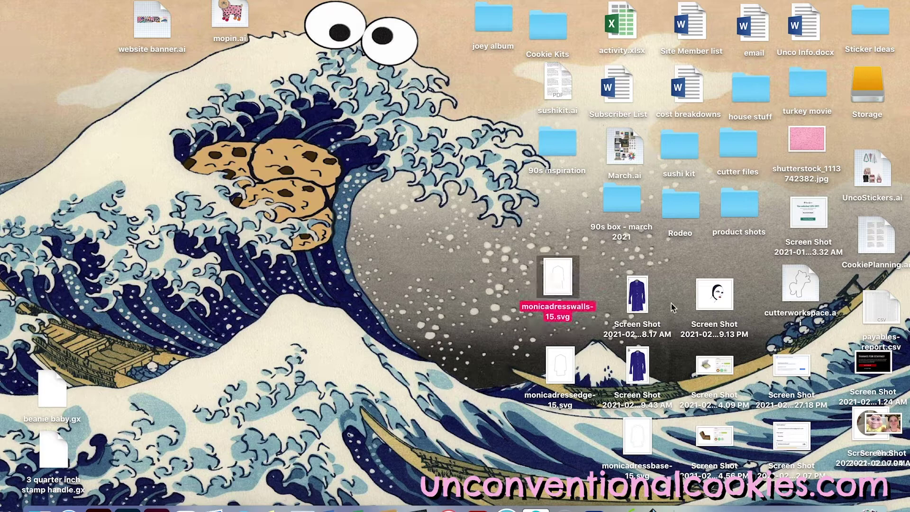
left_click(645, 298)
left_click_drag(642, 296, 870, 509)
Group the remaining dress screenshot and the base, walls and edge SVG files together on the desktop.
left_click_drag(637, 368, 648, 282)
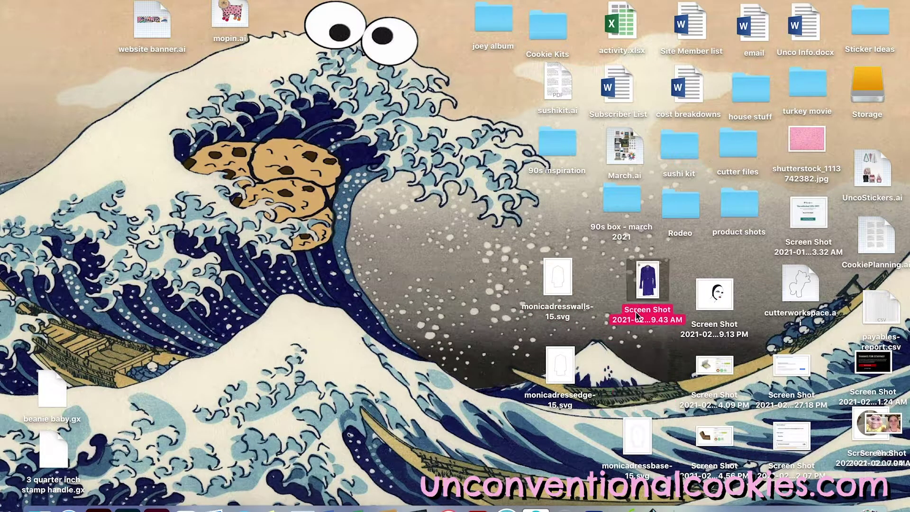
left_click_drag(637, 437, 607, 277)
left_click_drag(566, 361, 589, 342)
left_click_drag(517, 236, 565, 395)
left_click(308, 425)
Switch to Tinkercad in the browser, create a new design and import monicadressbase-15.svg from the Desktop.
left_click(69, 509)
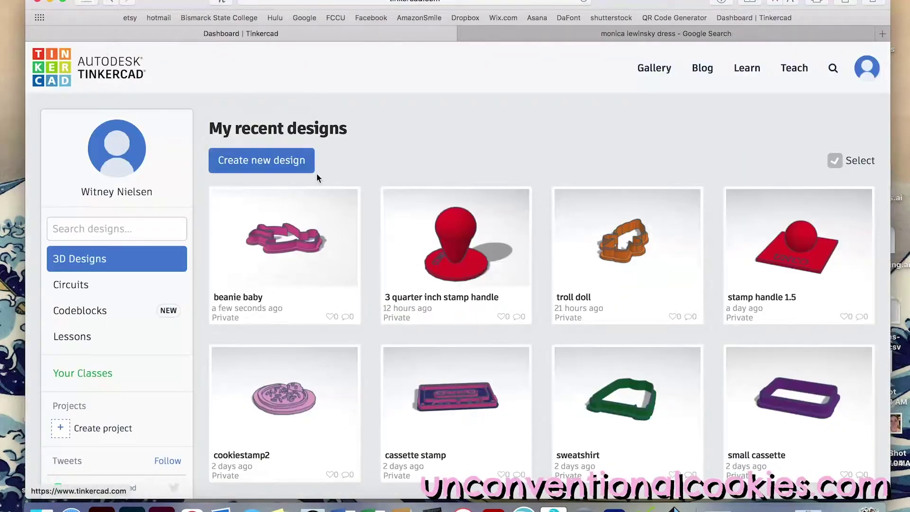
left_click(311, 163)
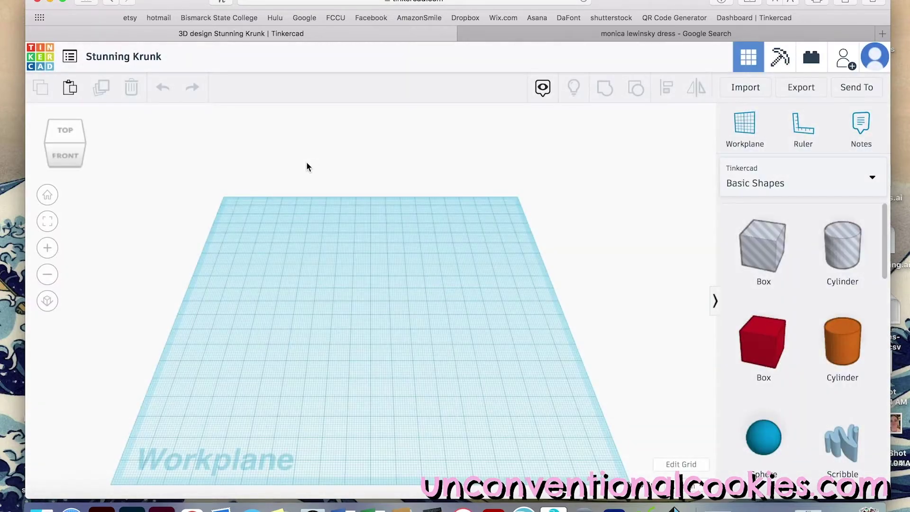
left_click(733, 89)
left_click(460, 270)
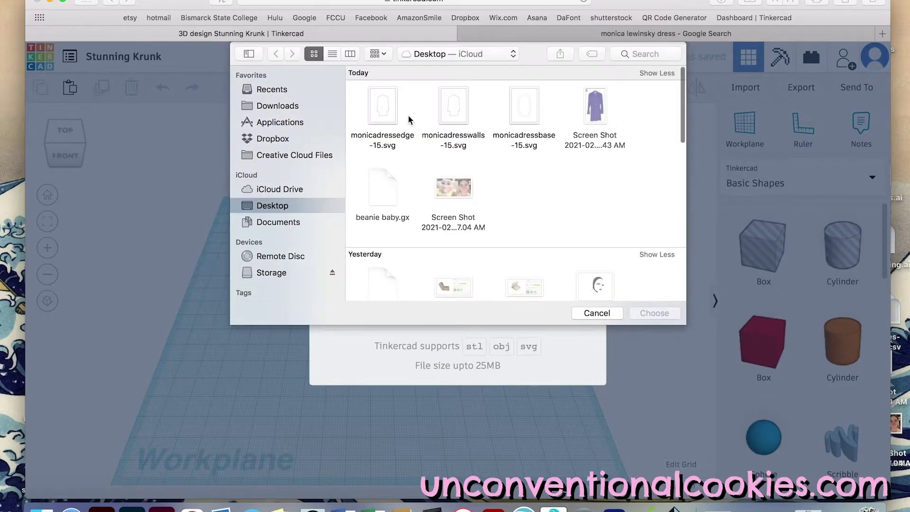
left_click(524, 106)
left_click(646, 315)
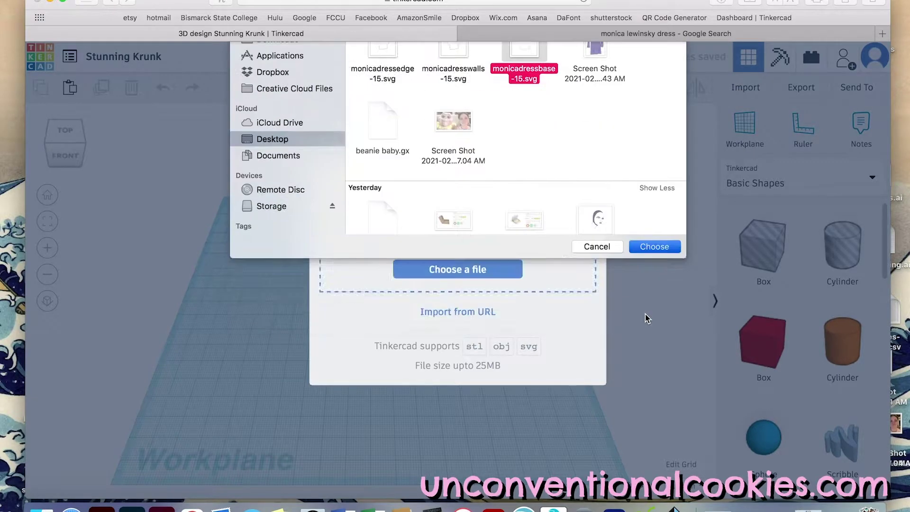
left_click(573, 399)
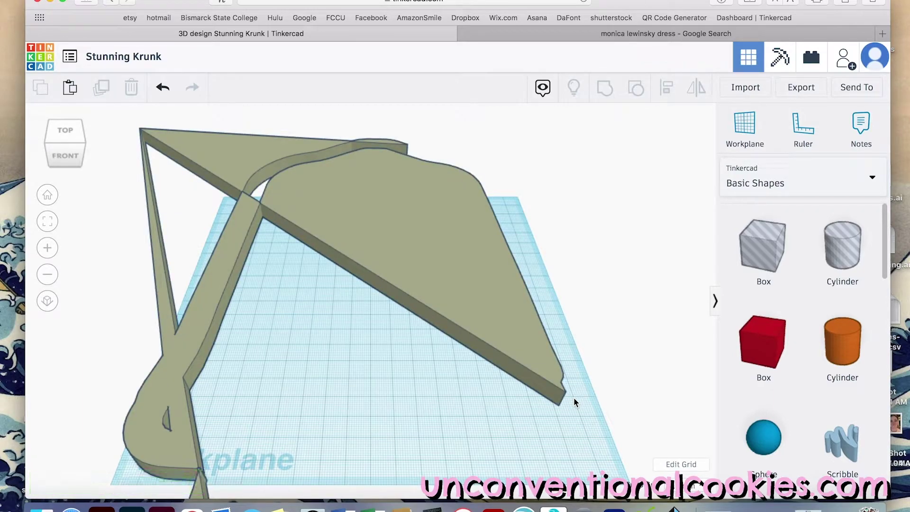
Undo the import of the distorted base shape and import monicadresswalls-15.svg from the Desktop.
key("super+z")
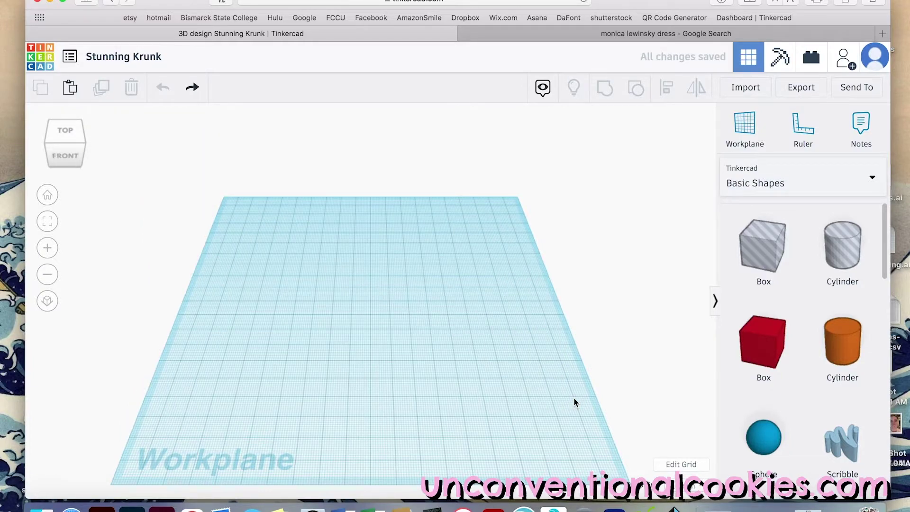
left_click(754, 87)
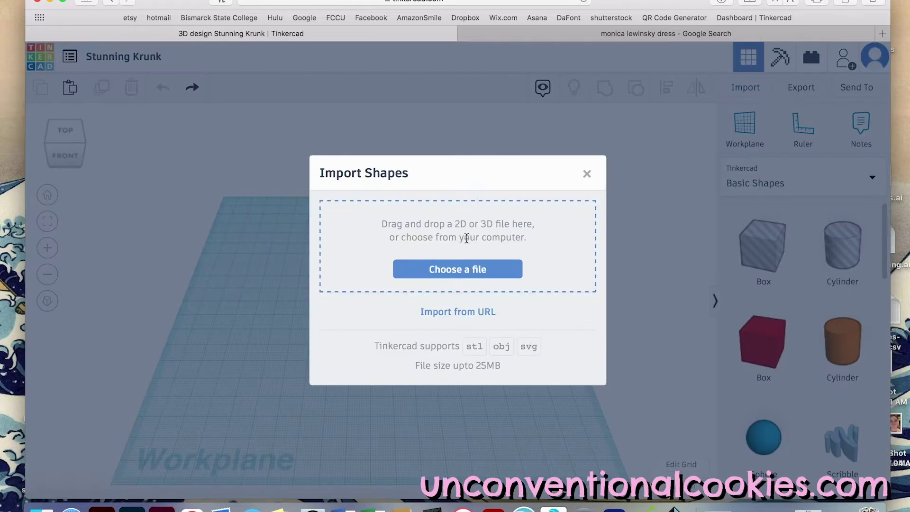
left_click(464, 274)
left_click(456, 128)
left_click(667, 314)
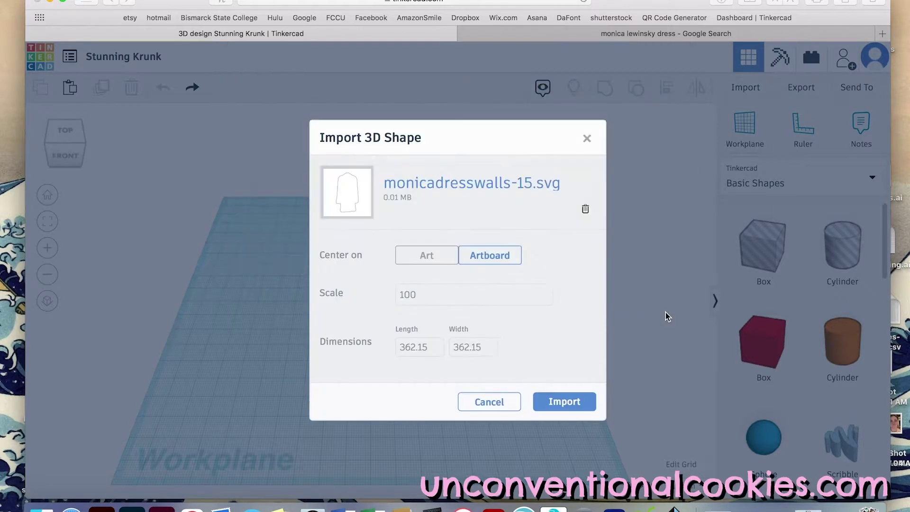
left_click(564, 402)
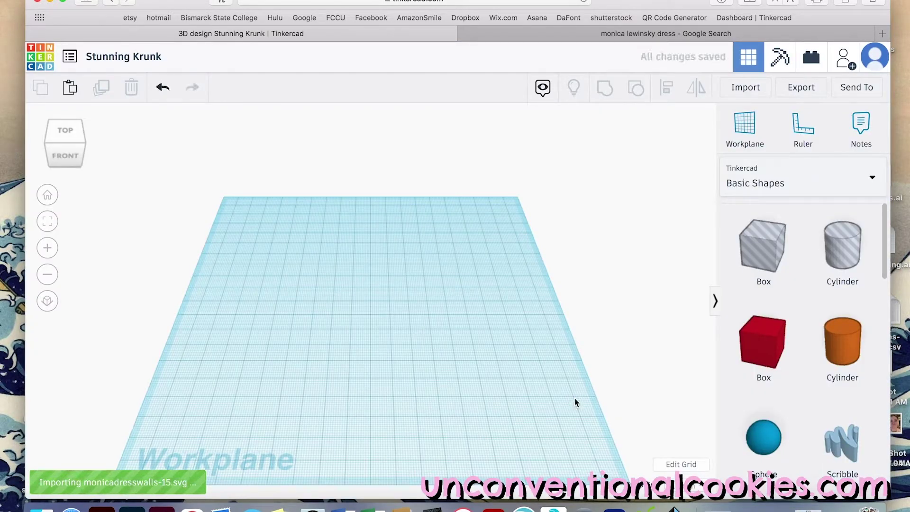
Import monicadressedge-15.svg from the Desktop and select both the walls and edge shapes.
left_click(723, 88)
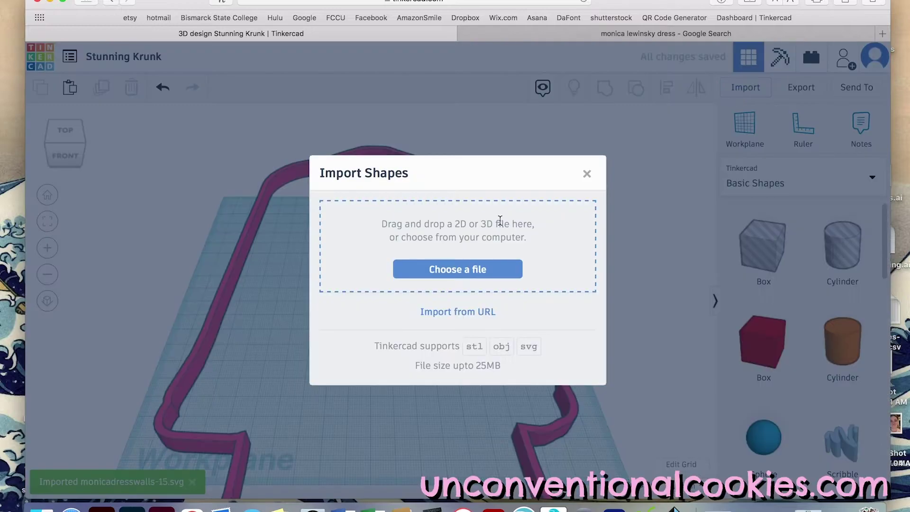
left_click(480, 277)
left_click(384, 122)
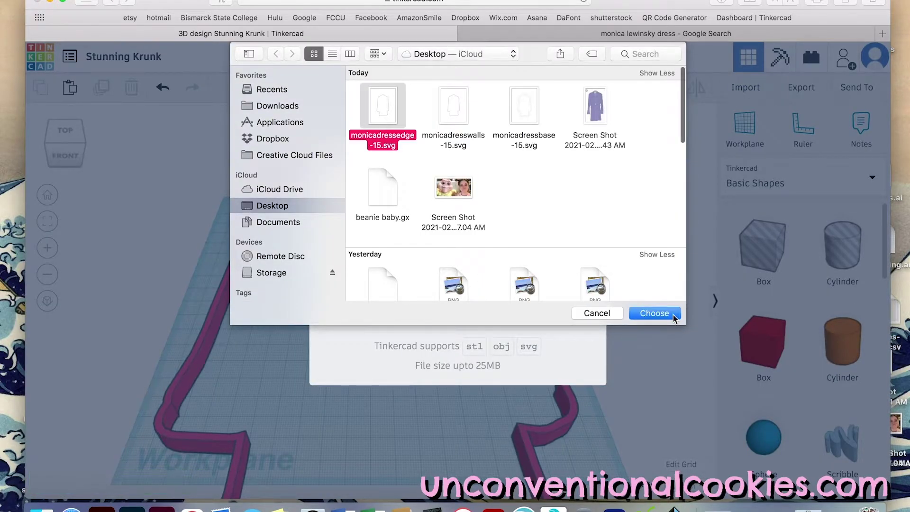
left_click(675, 317)
left_click(564, 402)
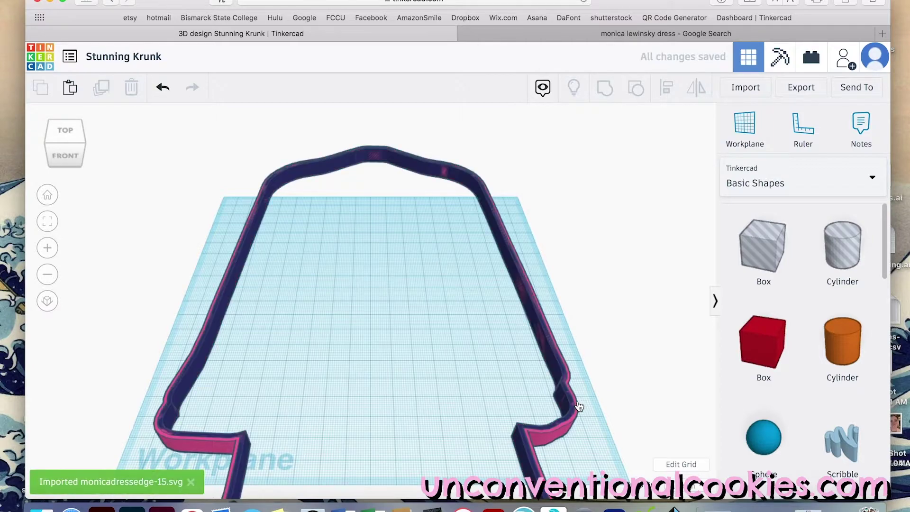
left_click_drag(470, 297, 470, 297)
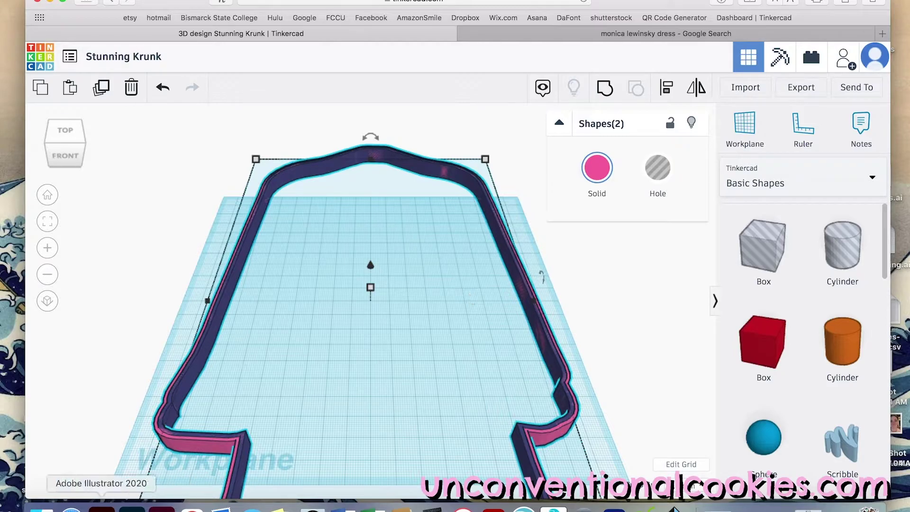
Switch to Illustrator and offset the selected dress outline by 0.2 in, with miter joins and a miter limit of 4.
left_click(102, 509)
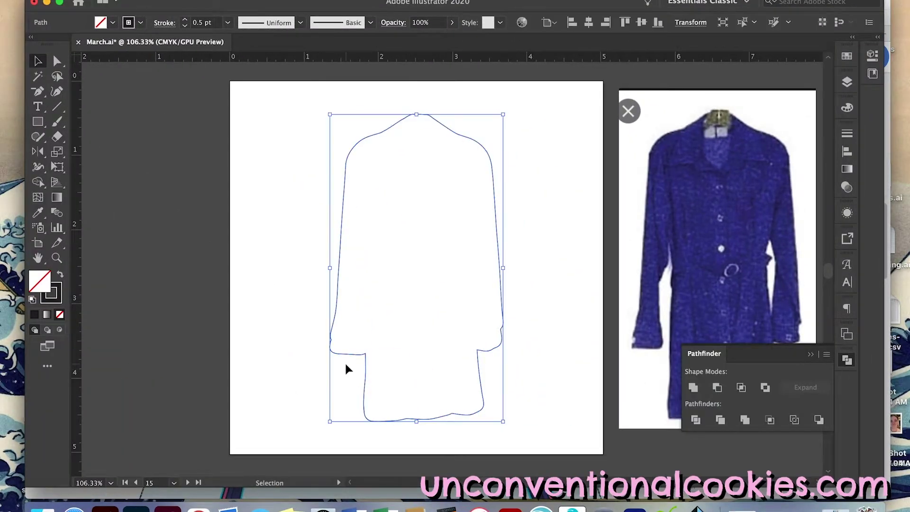
left_click(151, 1)
mouse_move(182, 261)
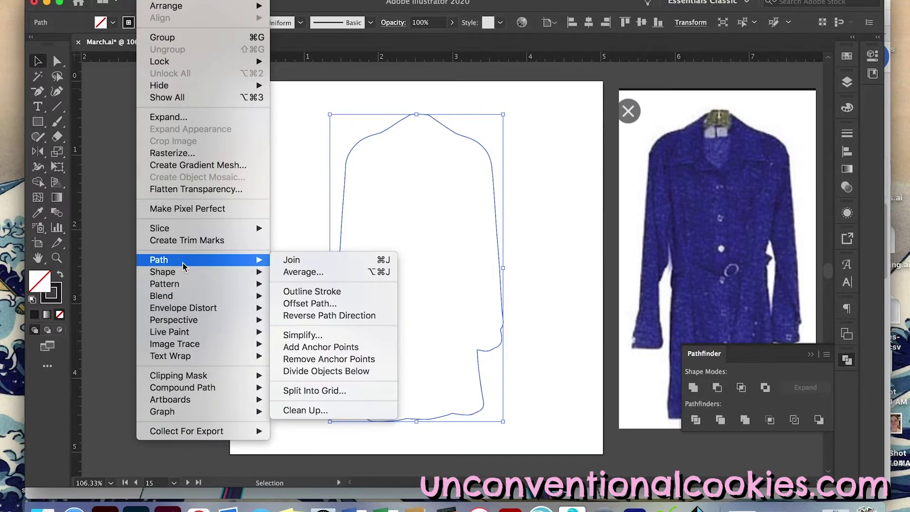
left_click(306, 304)
type("0.2 in")
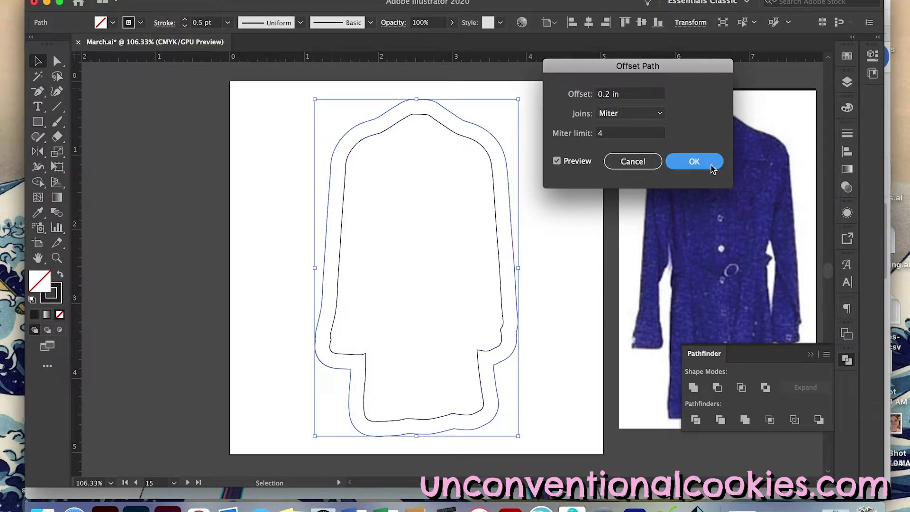
left_click(713, 167)
Save artboard 15 to the Desktop in SVG format as monicadressbase, using artboards and replacing the existing monicadressbase-15.svg.
left_click(90, 1)
left_click(113, 86)
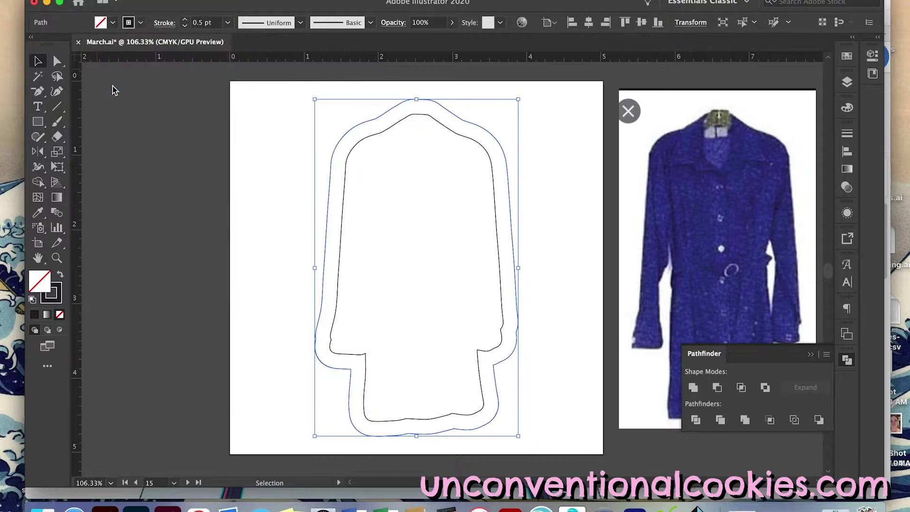
type("monicadress")
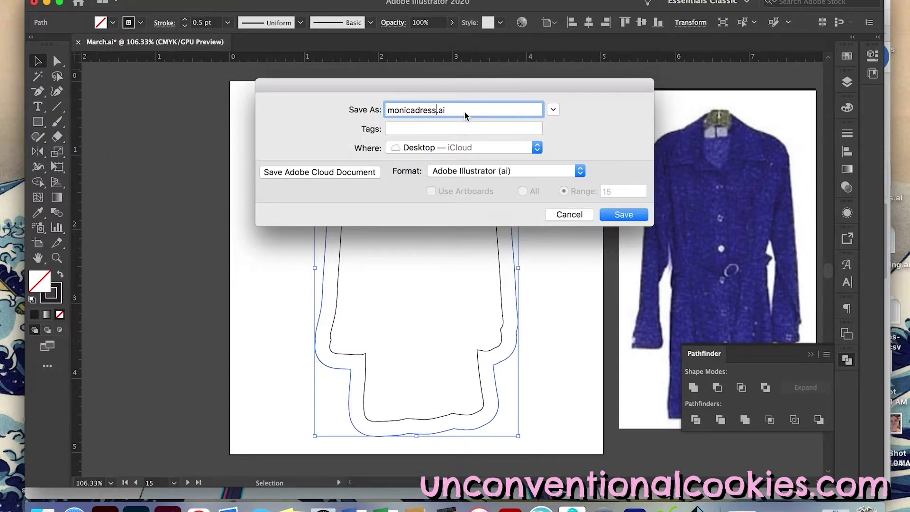
type("base")
left_click(558, 170)
left_click(536, 207)
left_click(539, 175)
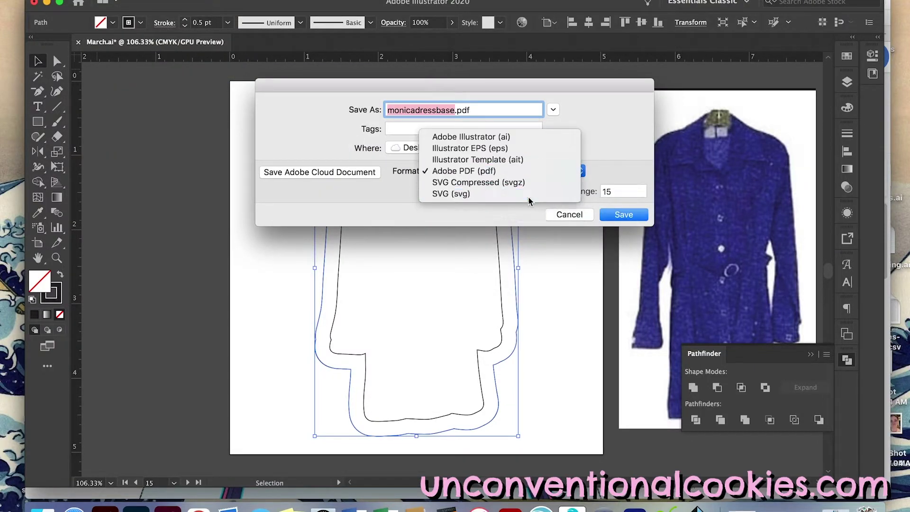
left_click(530, 198)
left_click(620, 216)
left_click(573, 267)
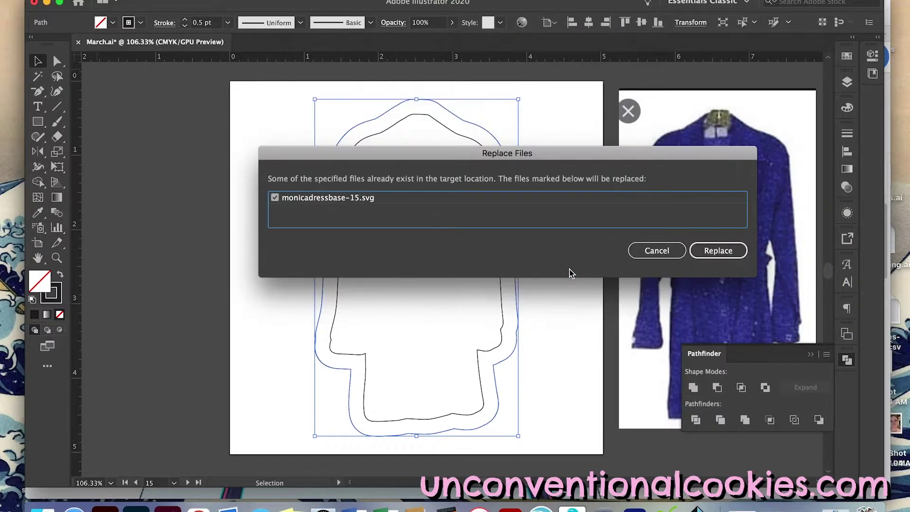
left_click(725, 250)
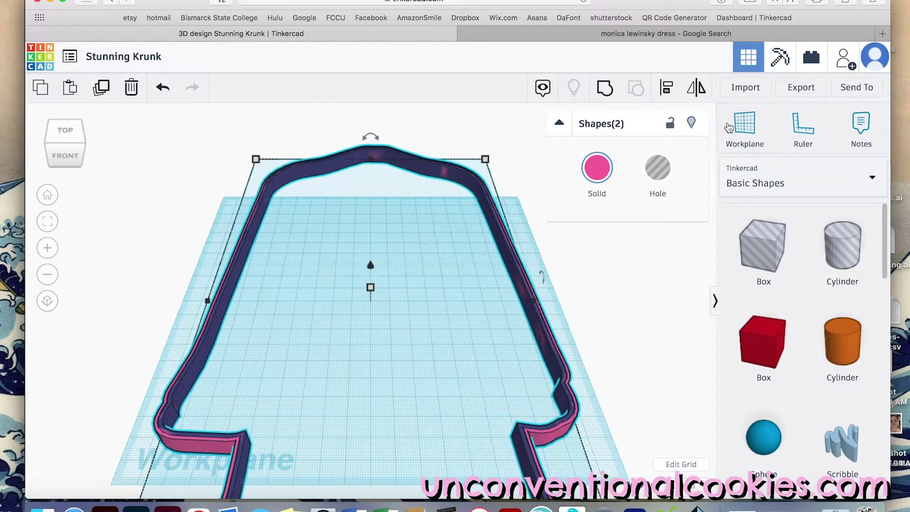
Switch back to Tinkercad and import the replaced monicadressbase-15.svg from the Desktop.
left_click(745, 87)
left_click(410, 272)
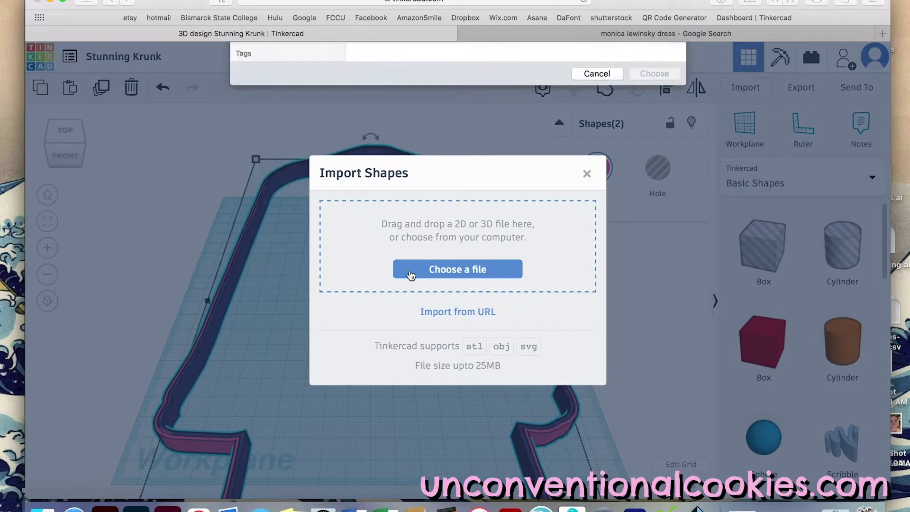
left_click(382, 107)
left_click(652, 313)
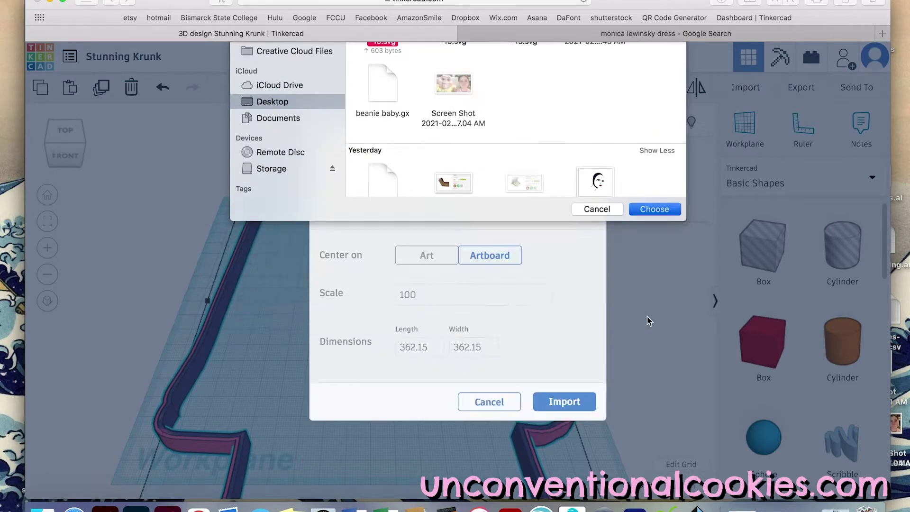
left_click(562, 400)
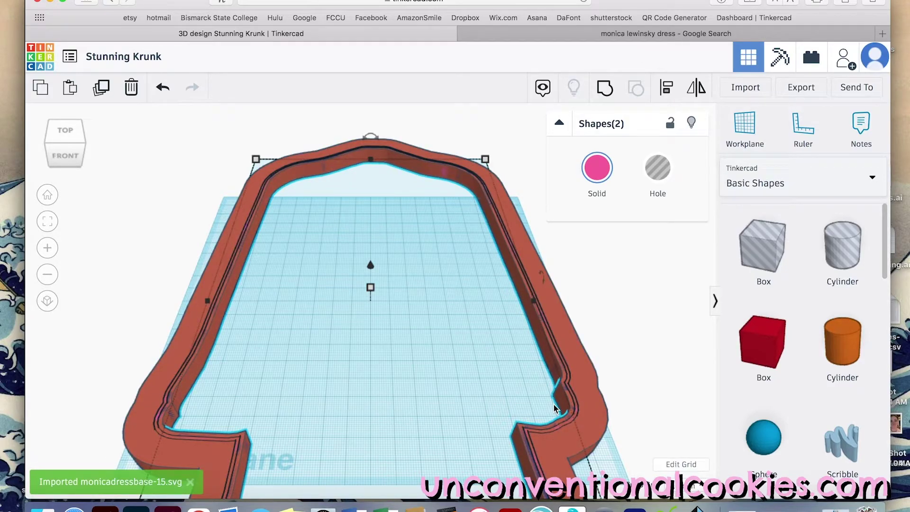
key("f")
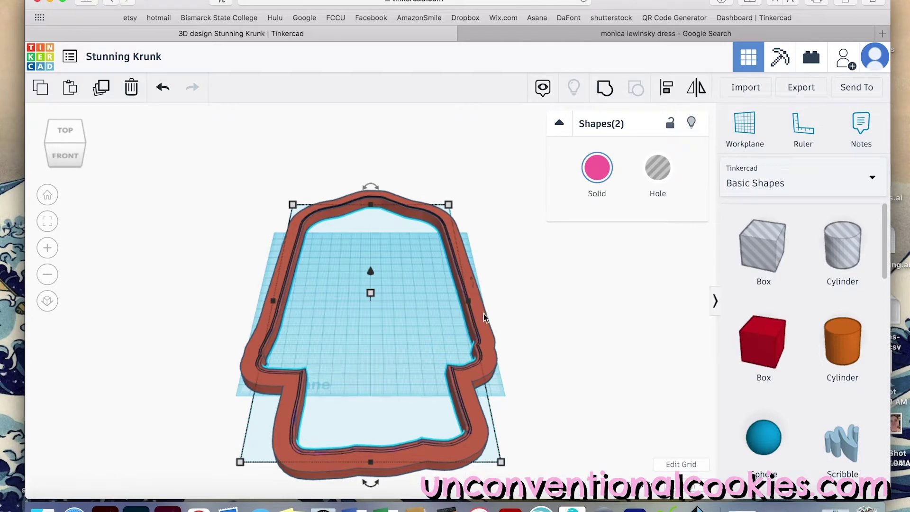
Select the base, walls and edge shapes together and set the grid units to inches.
left_click_drag(248, 199, 646, 422)
left_click(682, 464)
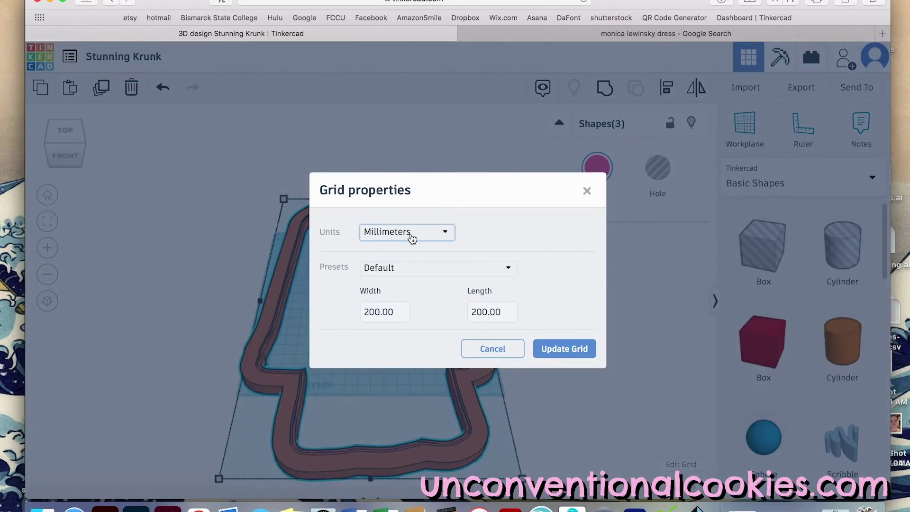
left_click(406, 233)
left_click(401, 273)
left_click(569, 348)
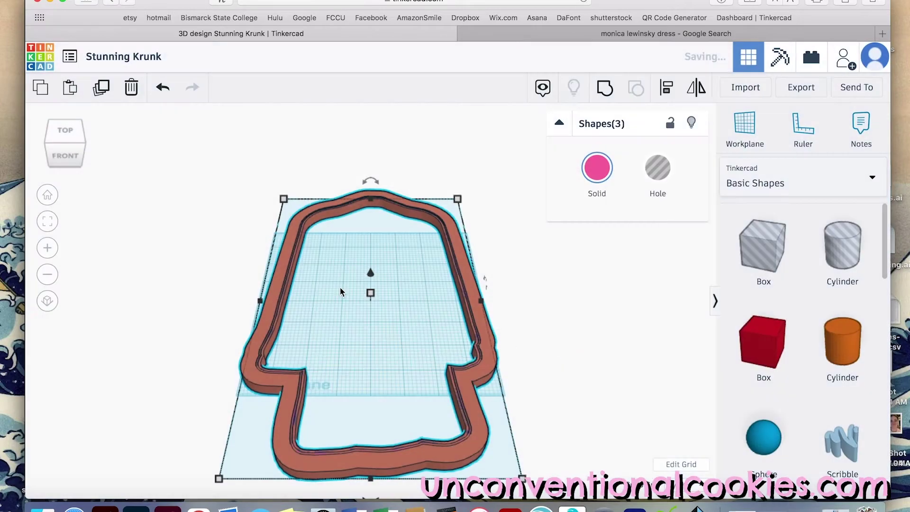
Scale the three selected dress shapes down proportionally so they fit within the workplane.
left_click_drag(284, 199, 342, 263)
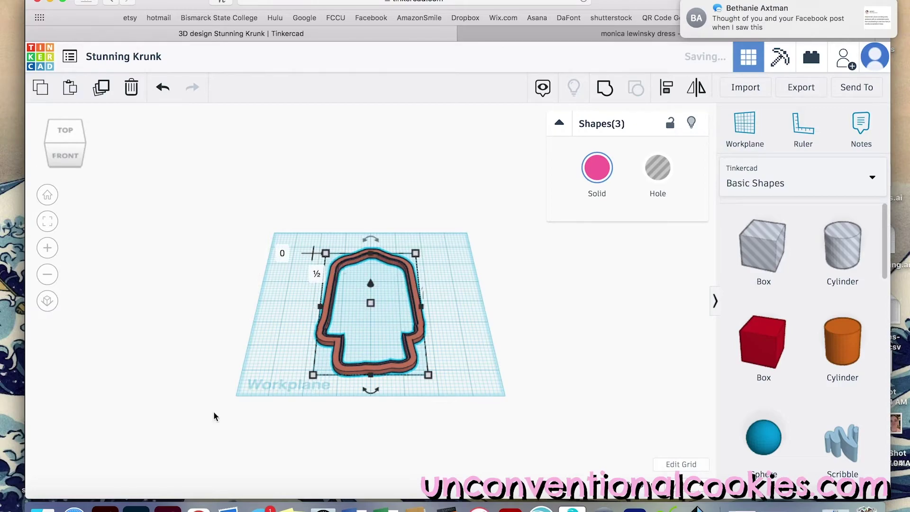
left_click(47, 248)
left_click(47, 247)
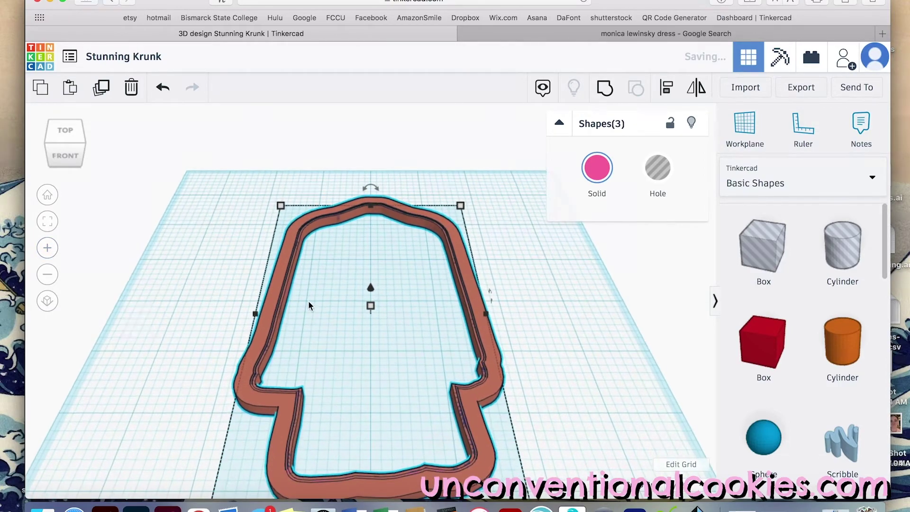
Try to move the base shape away from the walls and edge, and undo the move.
left_click(132, 294)
left_click(275, 308)
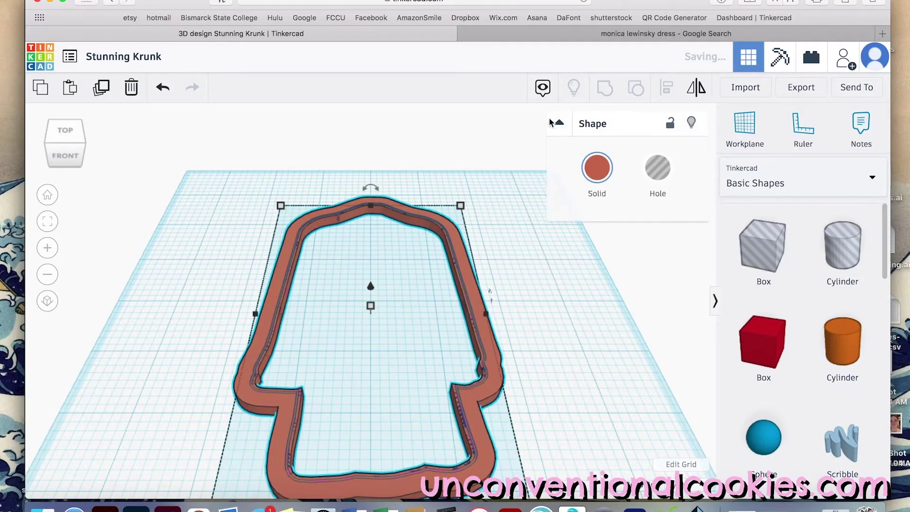
left_click(606, 309)
left_click(466, 318)
key("ctrl+Tab")
left_click(405, 35)
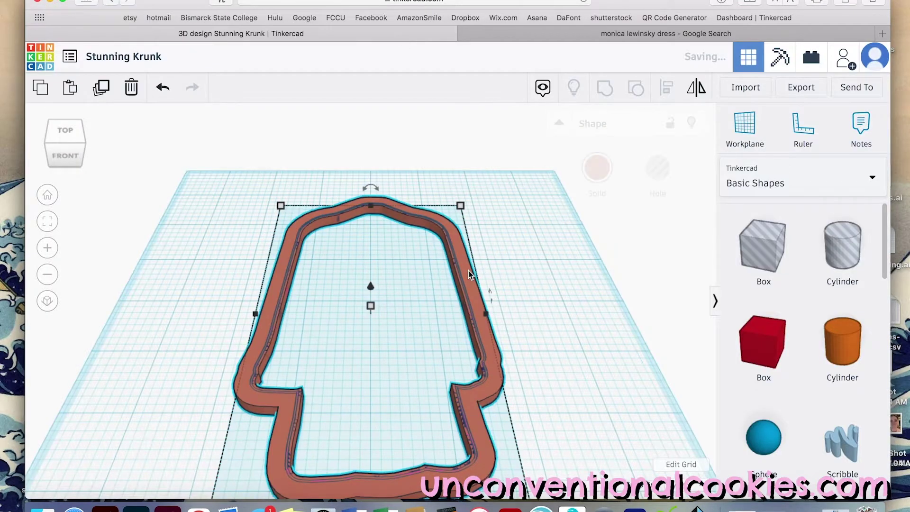
left_click_drag(469, 270, 563, 317)
key("super+z")
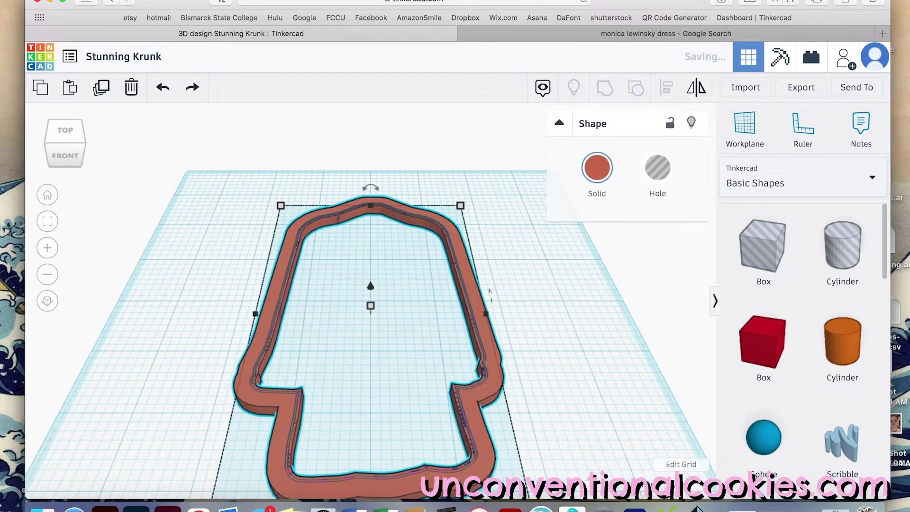
Reduce the base shape's height to 1/8 inch and set the grid units back to millimeters.
mouse_move(371, 306)
left_mouse_down()
mouse_move(371, 317)
mouse_move(369, 310)
left_mouse_up()
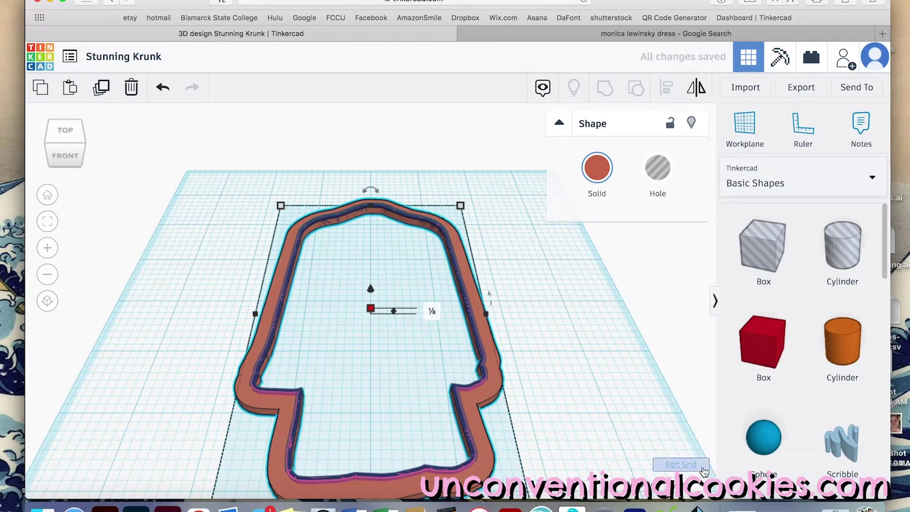
left_click(681, 464)
left_click(436, 232)
left_click(427, 253)
left_click(562, 351)
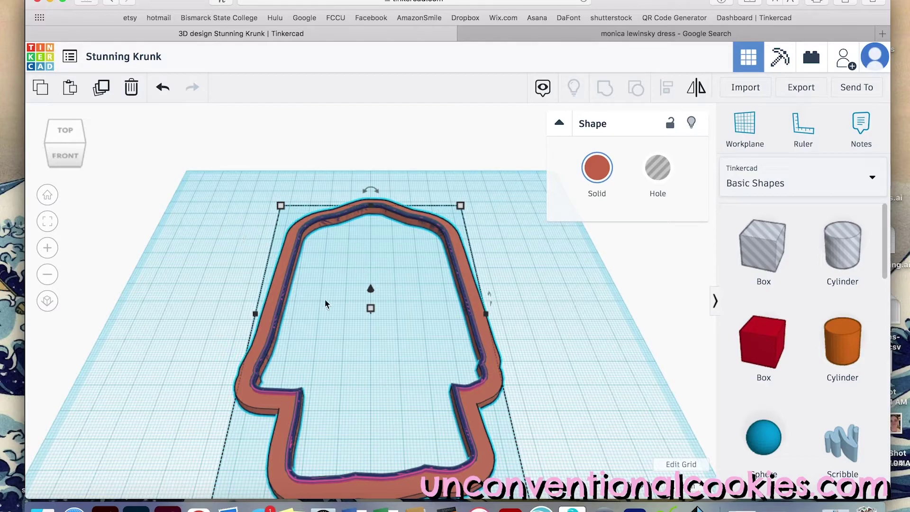
Raise the height of the dark blue edge shape and make the pink walls 13 mm high.
left_click(282, 310)
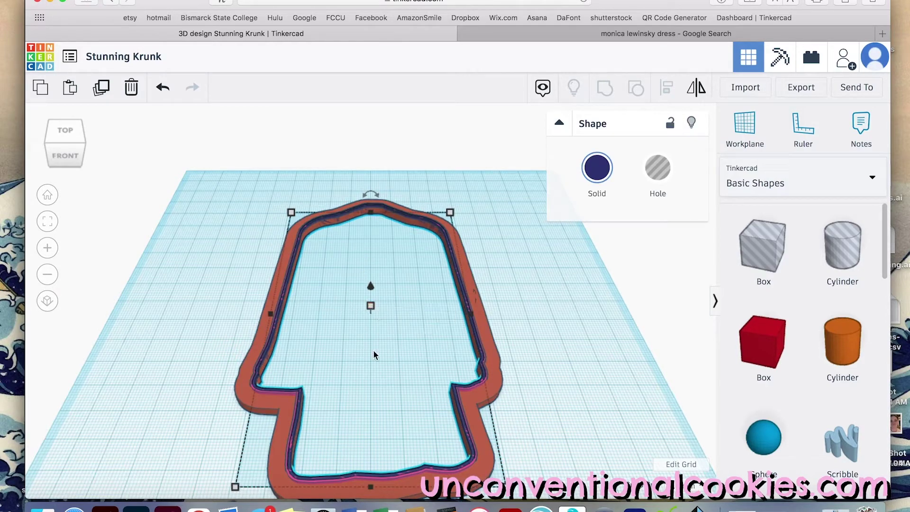
left_click_drag(371, 307, 371, 290)
left_click(275, 393)
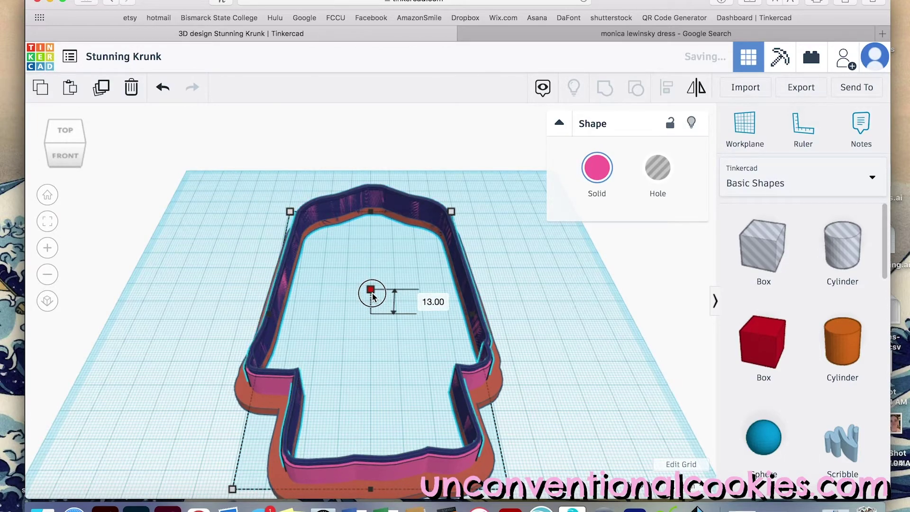
Check the base's thickness and group the base, walls and edge into one shape.
left_click(277, 497)
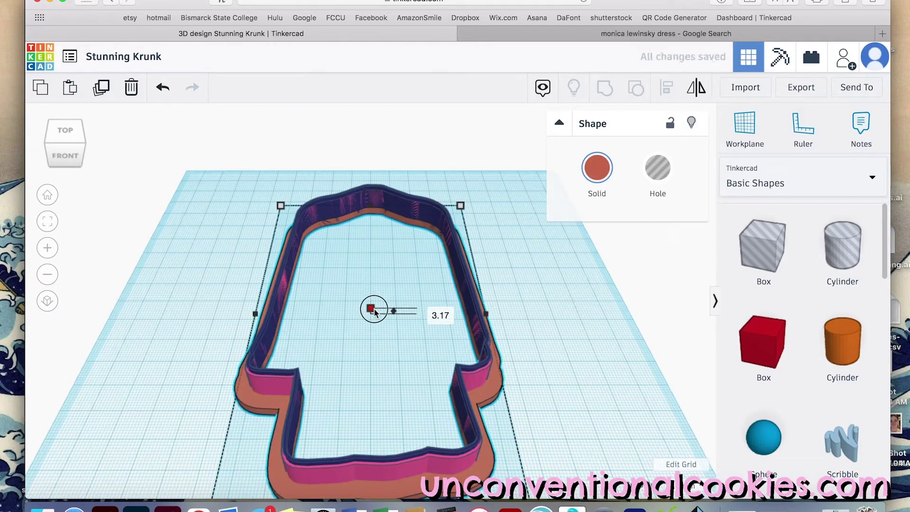
left_click_drag(374, 312, 375, 311)
left_click_drag(533, 309, 433, 374)
left_click(605, 87)
Color the grouped dress cookie cutter with the dark blue preset.
left_click(597, 167)
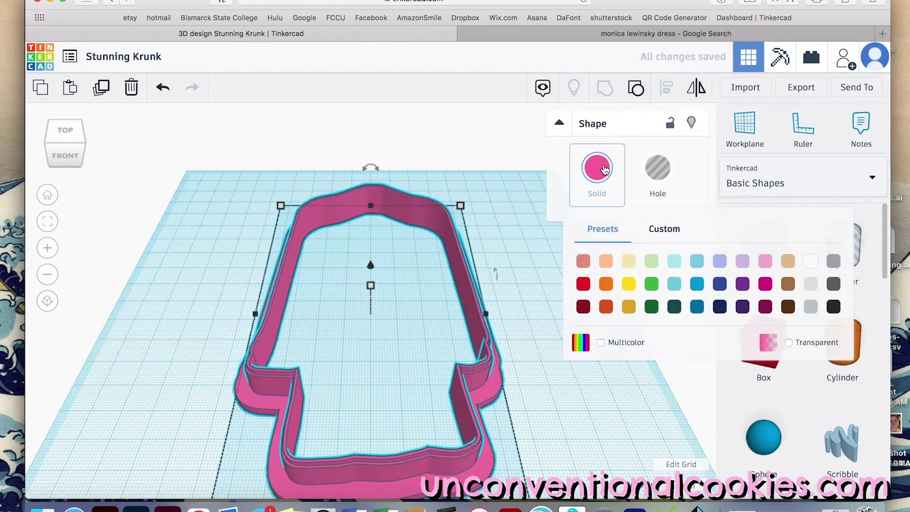
left_click(697, 309)
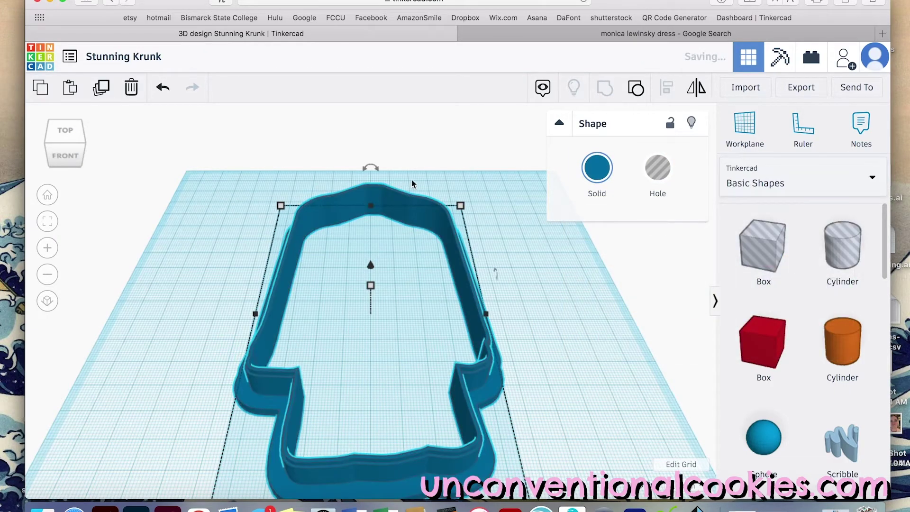
left_click(65, 129)
left_click(47, 274)
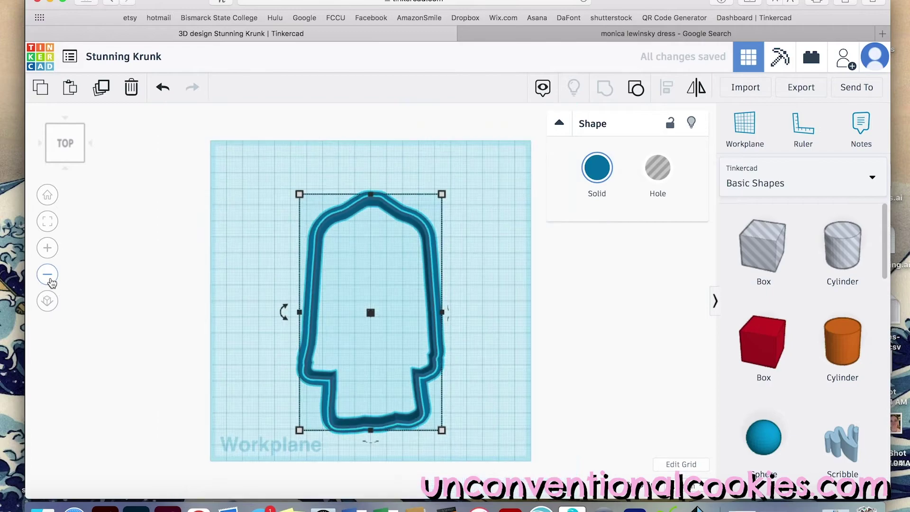
Mirror the grouped dress cookie cutter horizontally on the workplane and deselect it.
left_click(696, 89)
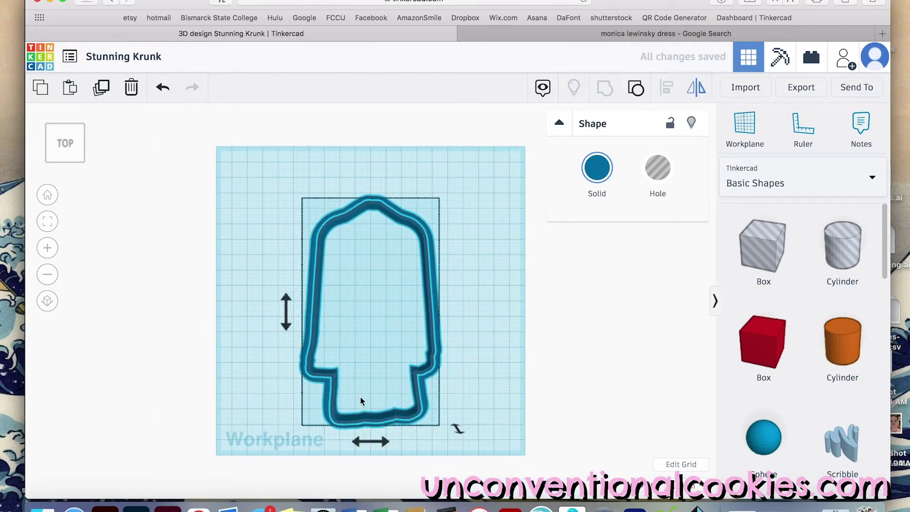
left_click(373, 443)
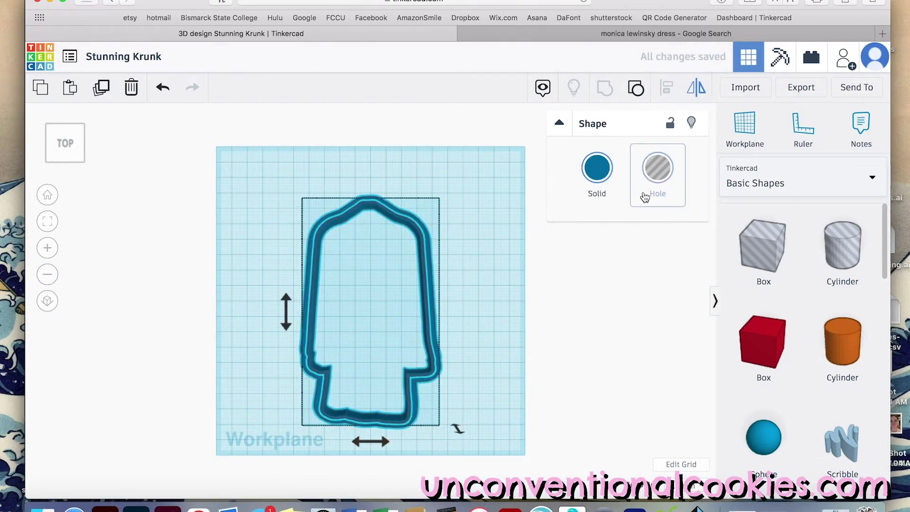
left_click(544, 328)
Rename the design monicadress and export everything in it as an STL file for 3D printing.
left_click(138, 56)
type("monicadress")
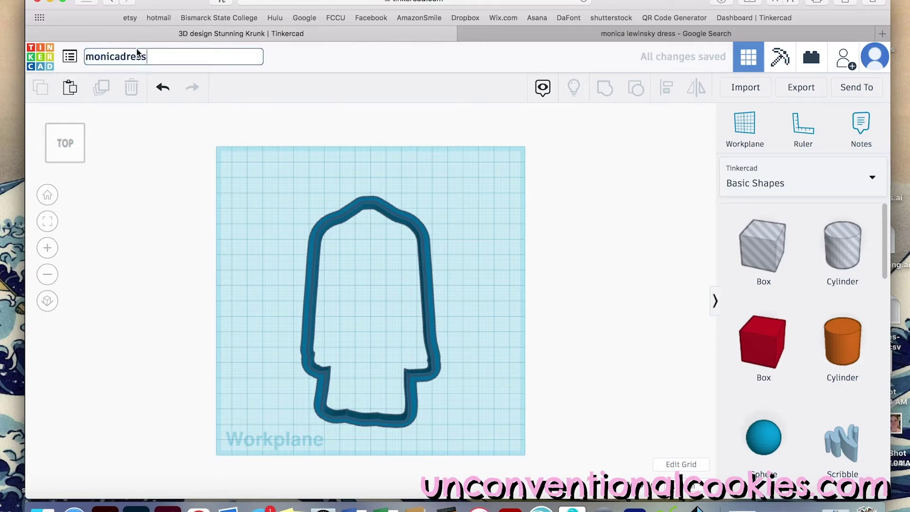
left_click(152, 147)
left_click(801, 88)
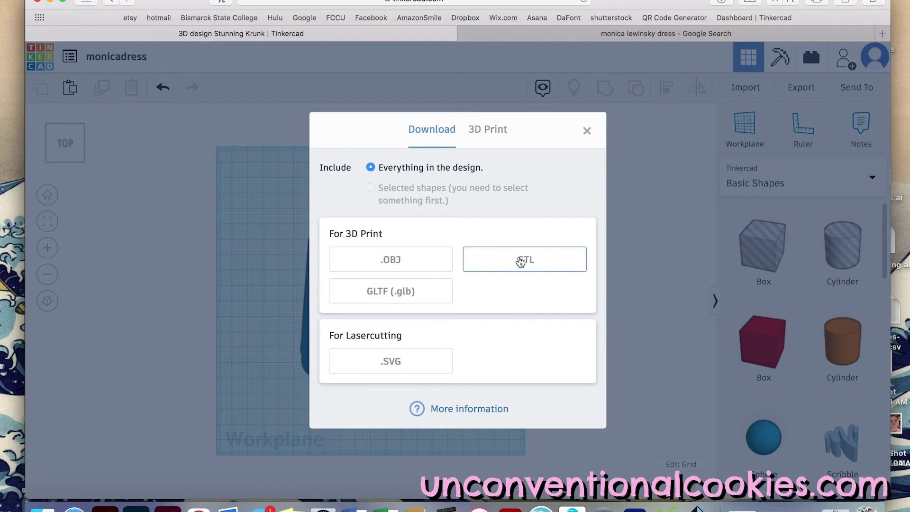
left_click(520, 259)
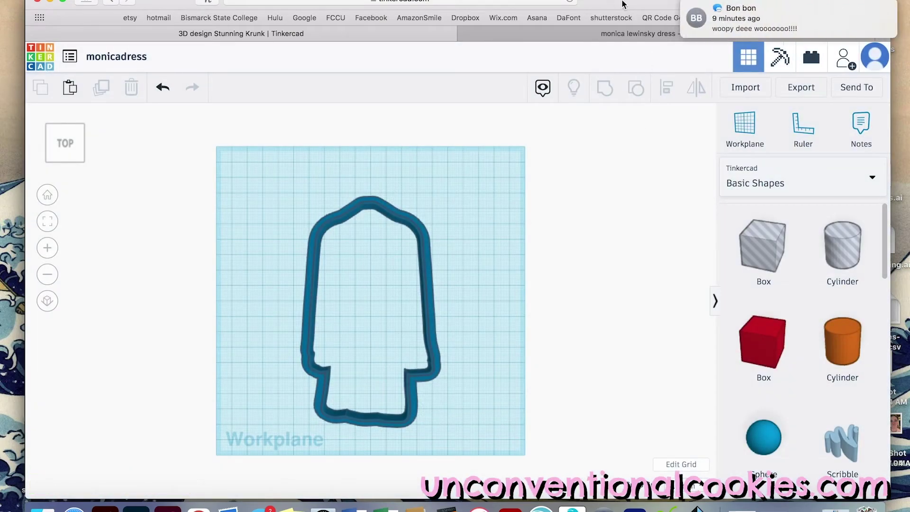
Place the downloaded monicadress.stl on the desktop and minimize the browser window.
left_click_drag(631, 3, 626, 193)
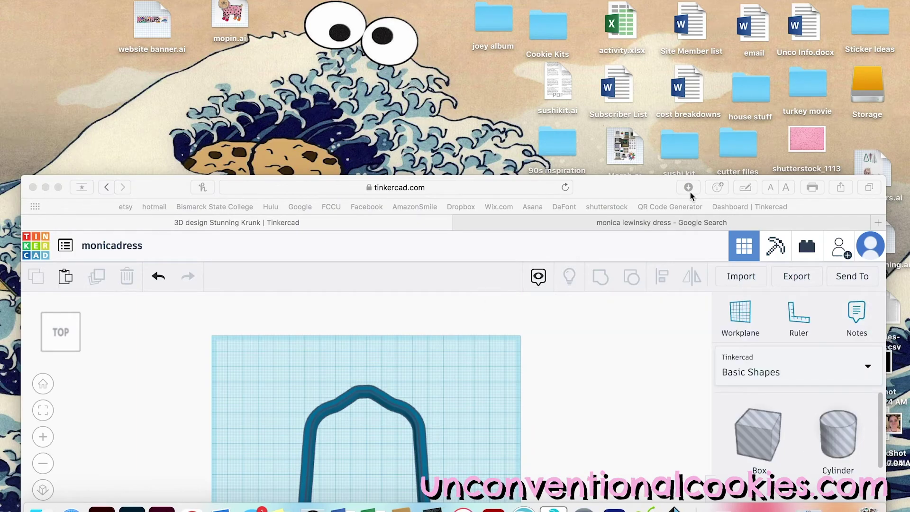
left_click(690, 192)
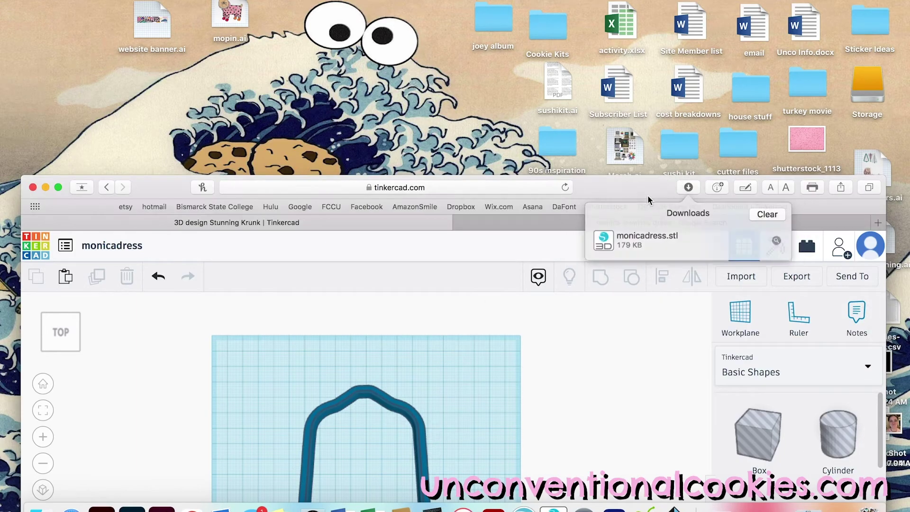
left_click_drag(605, 240, 478, 116)
left_click(46, 188)
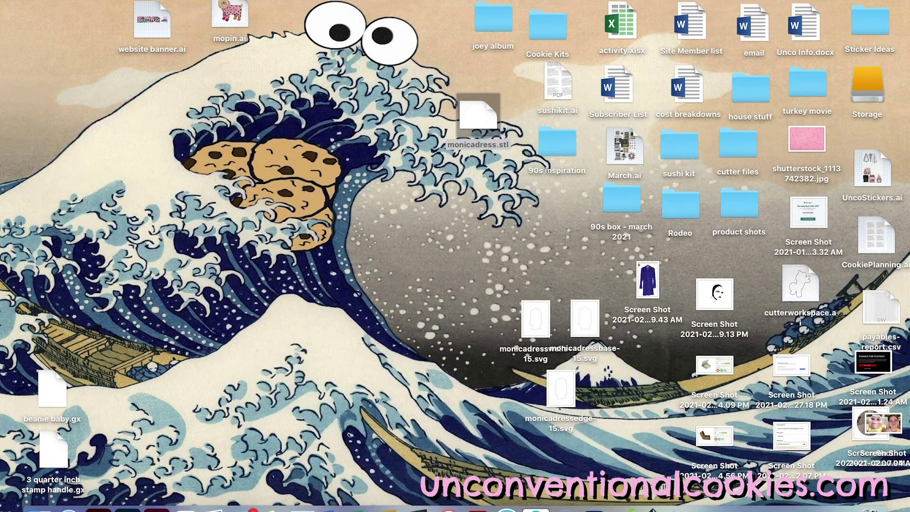
Switch to FlashPrint and load monicadress.stl from the desktop.
left_click(653, 510)
left_click(422, 56)
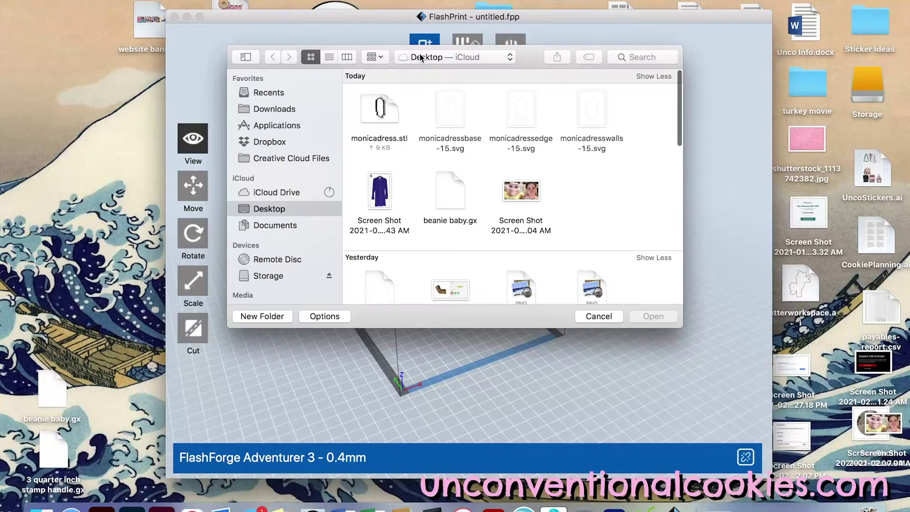
left_click(380, 110)
left_click(639, 316)
left_click(525, 269)
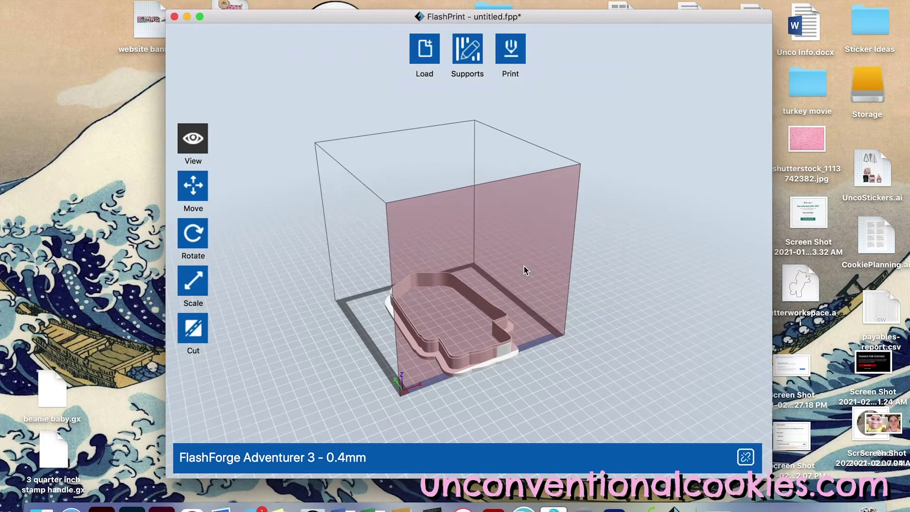
Try centering the cutter model on the build platform, reset its position and close the project.
left_click(193, 185)
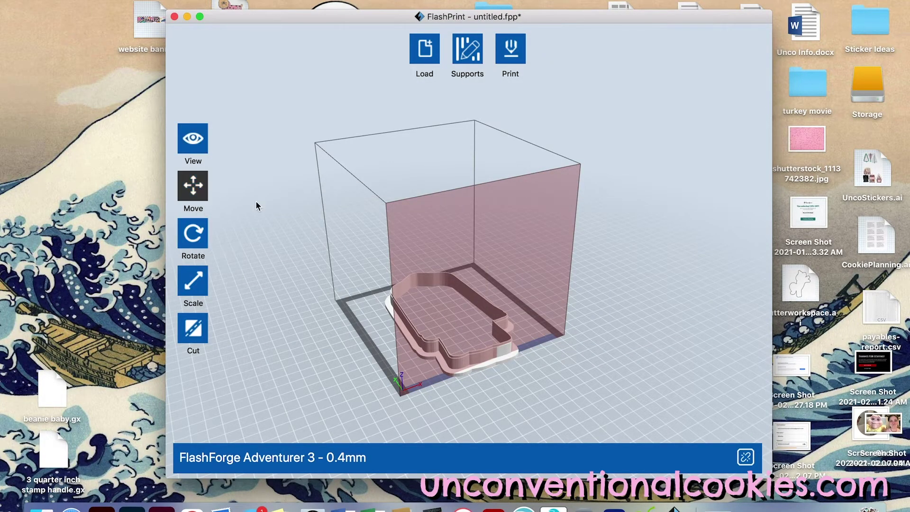
left_click(194, 188)
left_click(340, 294)
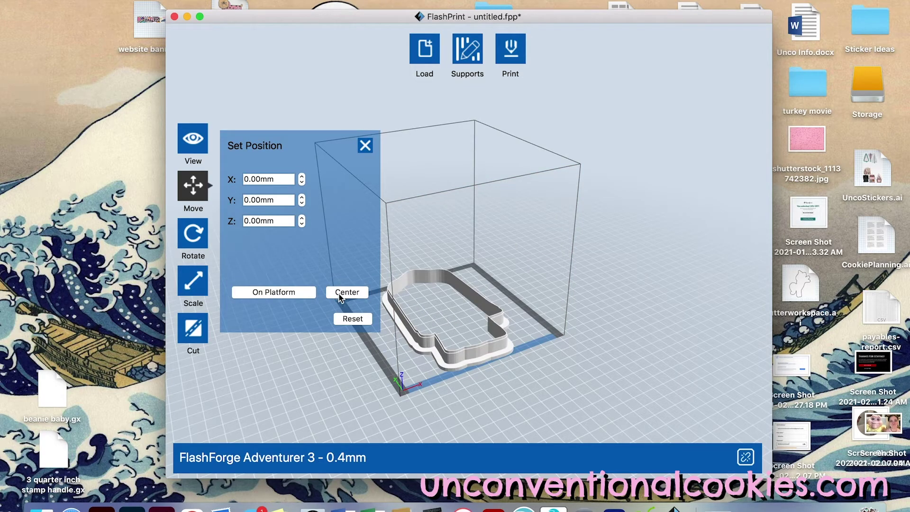
left_click(339, 323)
left_click(440, 110)
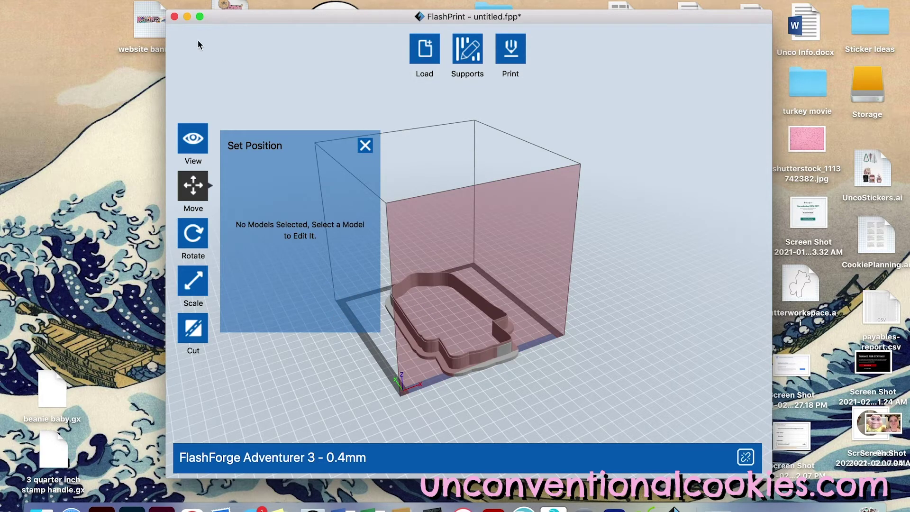
left_click(174, 17)
left_click(506, 258)
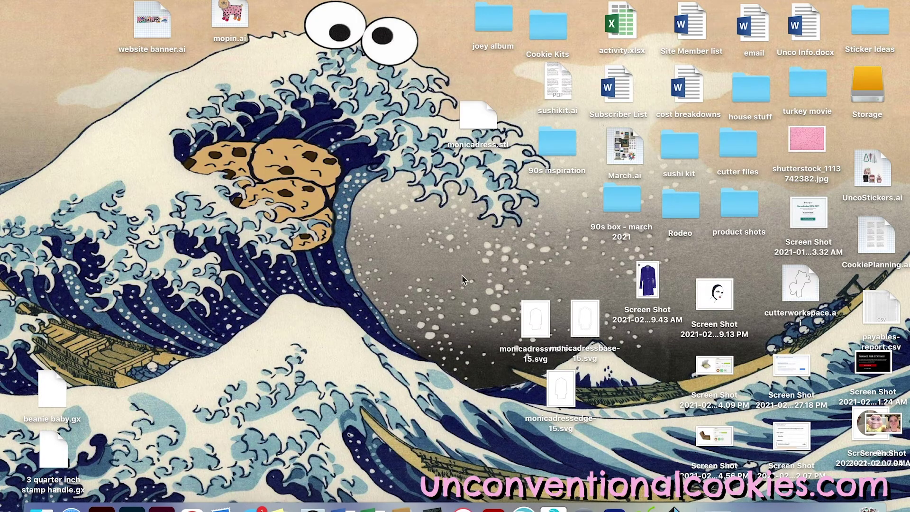
left_click(654, 282)
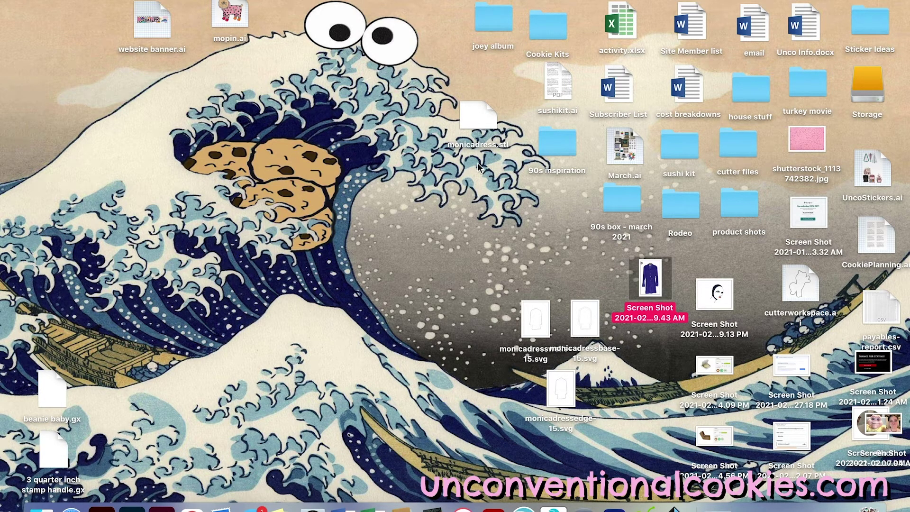
left_click(479, 109)
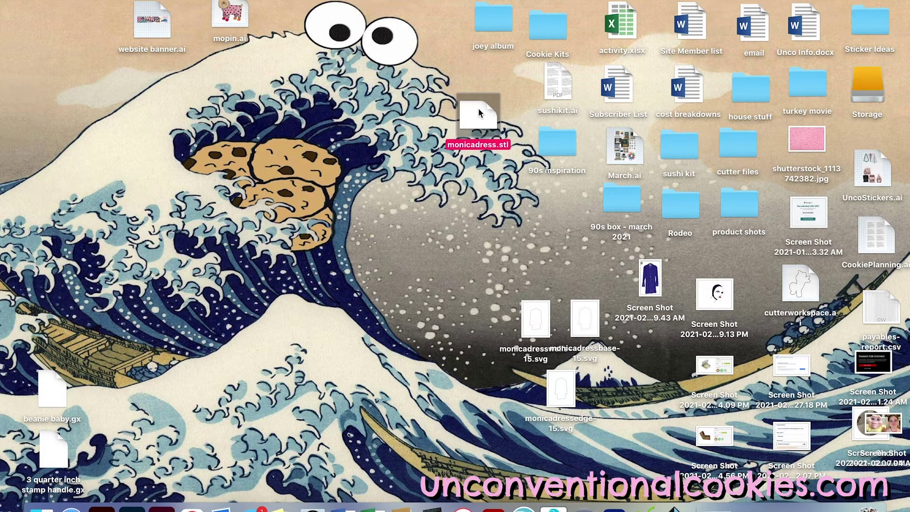
left_click(101, 508)
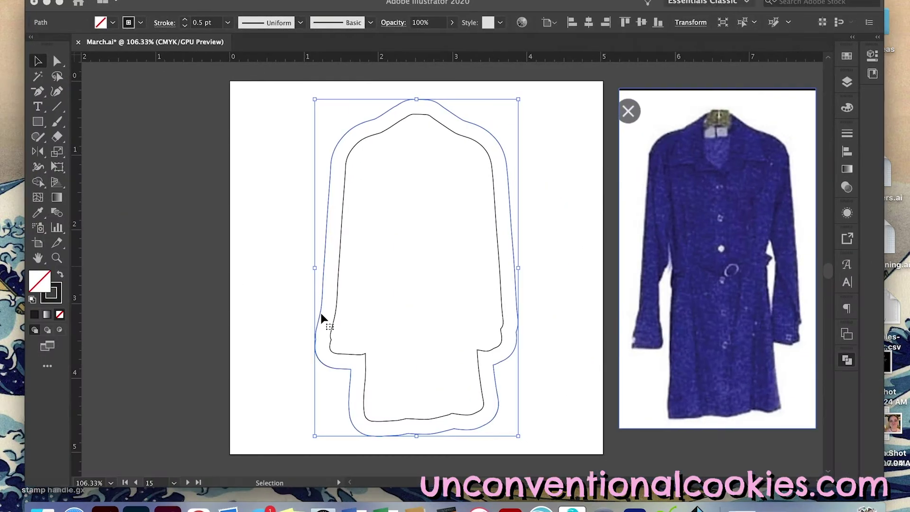
left_click(47, 2)
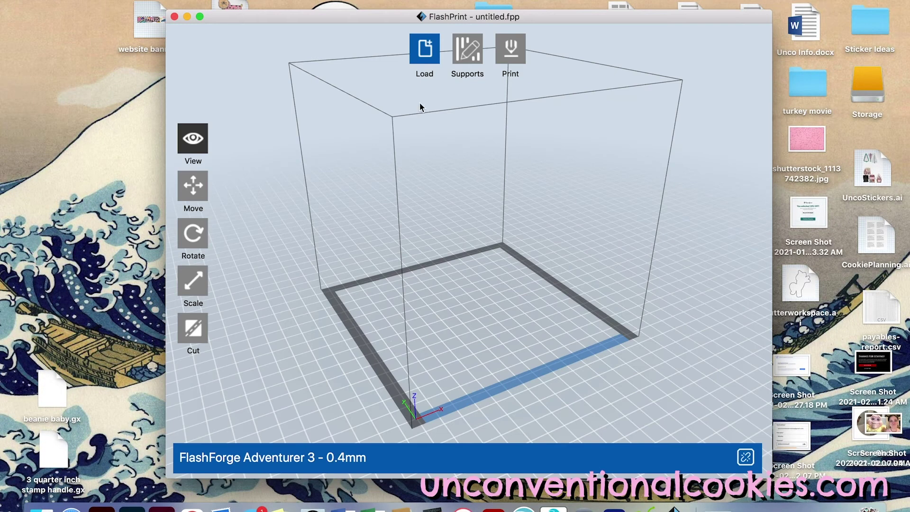
Load monicadress.stl from the desktop into the empty FlashPrint project.
left_click(432, 53)
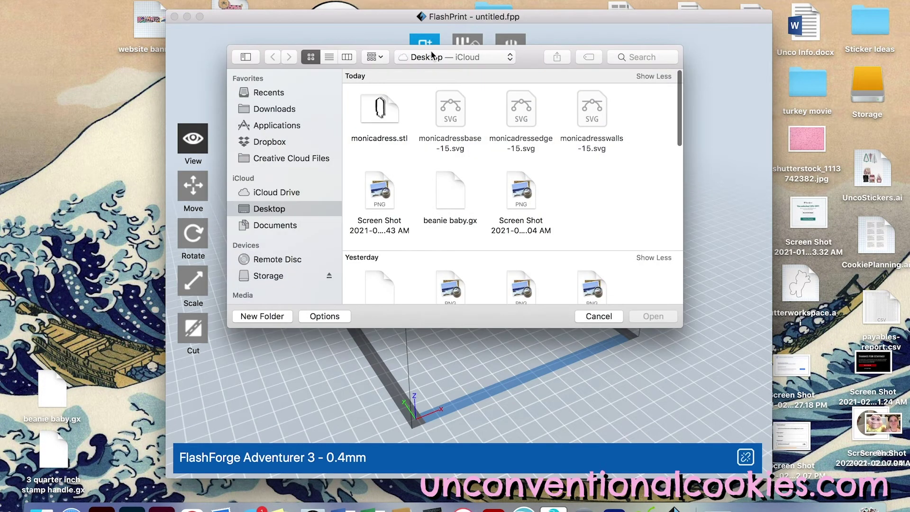
left_click(380, 109)
left_click(641, 316)
left_click(525, 259)
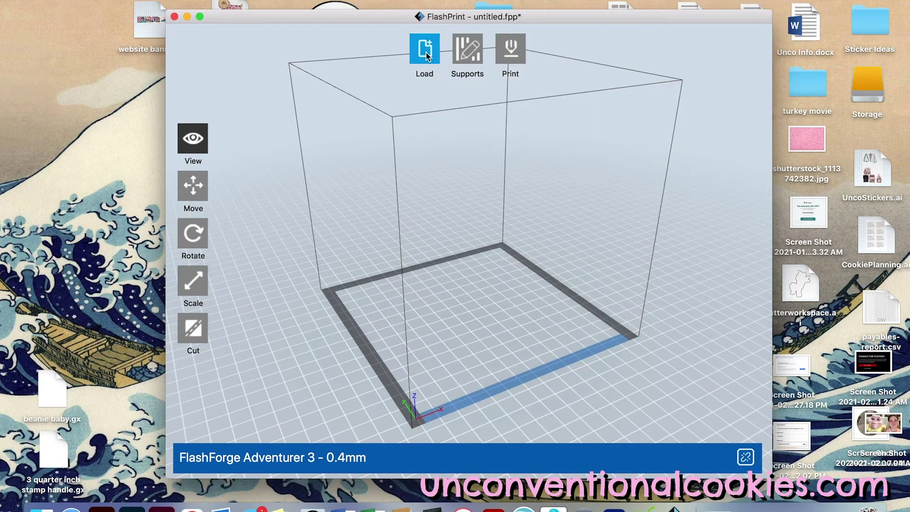
Reload monicadress.stl so that the cutter sits within the build platform.
left_click(425, 49)
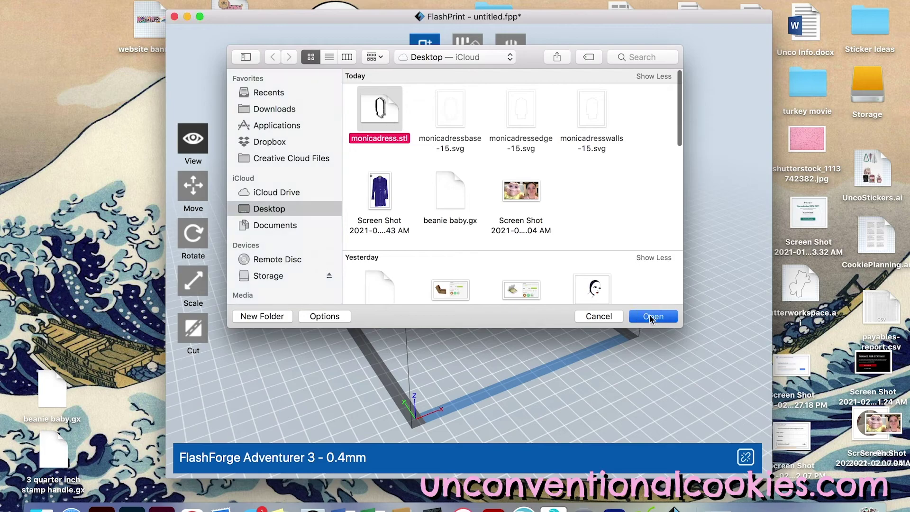
left_click(652, 318)
left_click(554, 260)
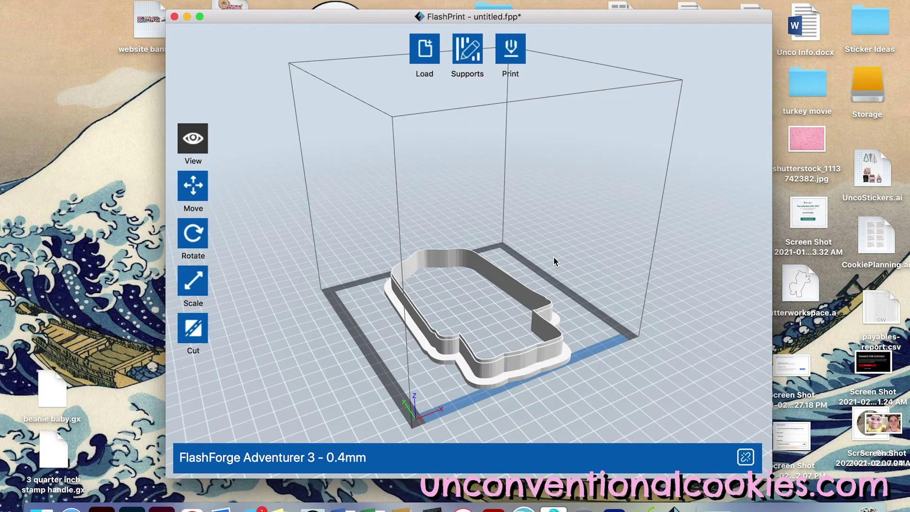
Scale the dress cutter model down slightly on the build platform.
left_click(193, 281)
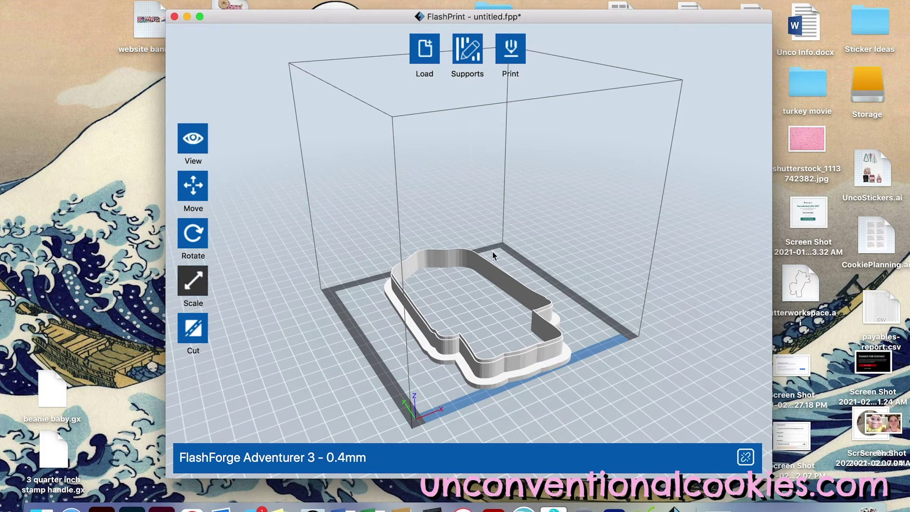
left_click(496, 280)
left_click_drag(497, 280, 469, 287)
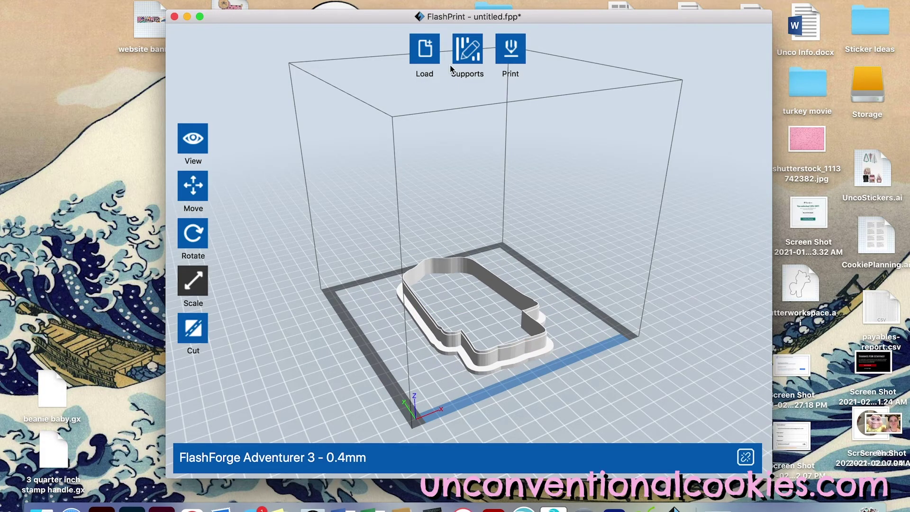
Slice the cutter for PLA at high resolution with a brim, save the G-code as monicadress.gx on the desktop and minimize FlashPrint.
left_click(506, 56)
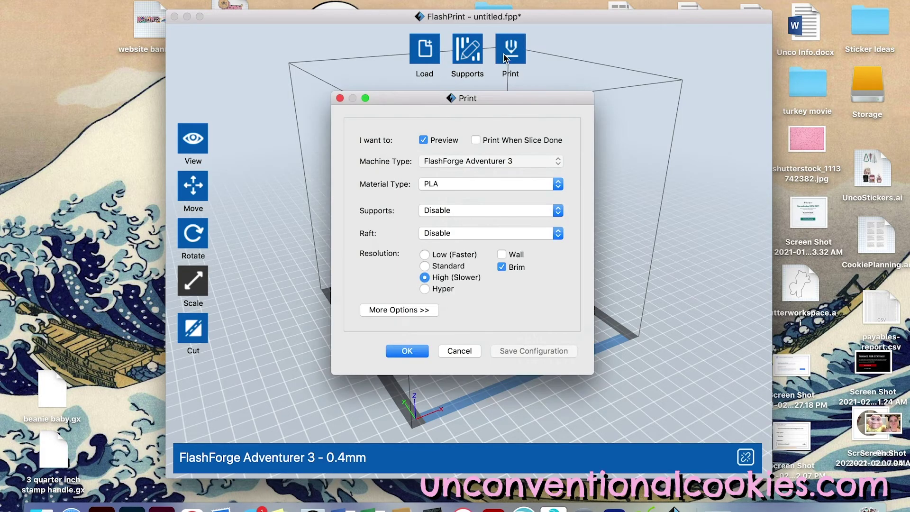
left_click(417, 352)
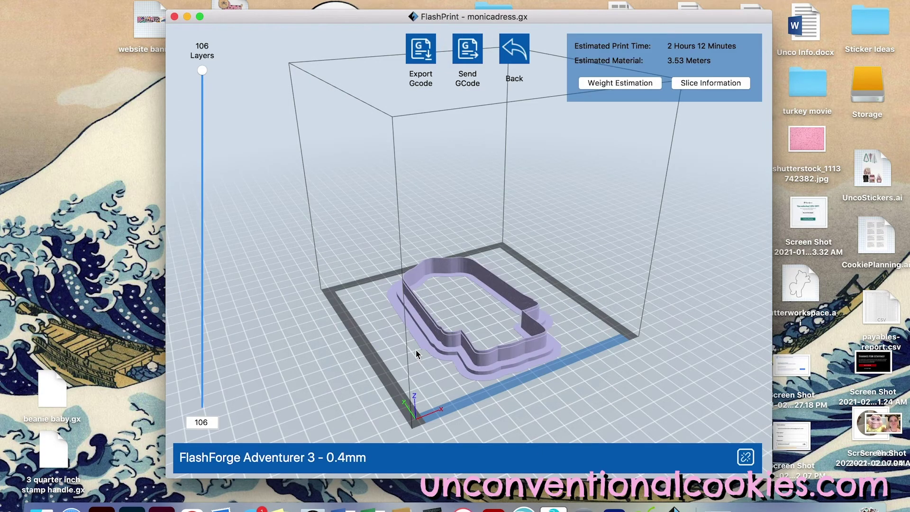
left_click(419, 49)
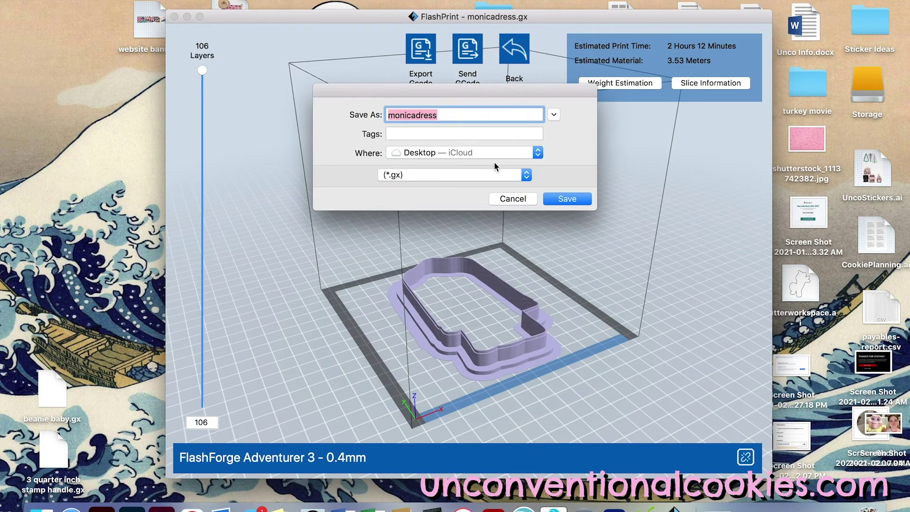
key("Return")
left_click(188, 17)
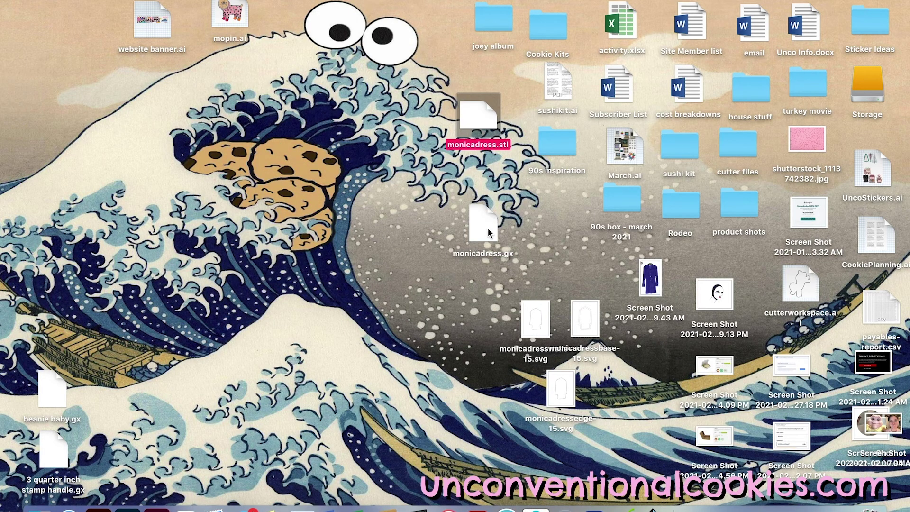